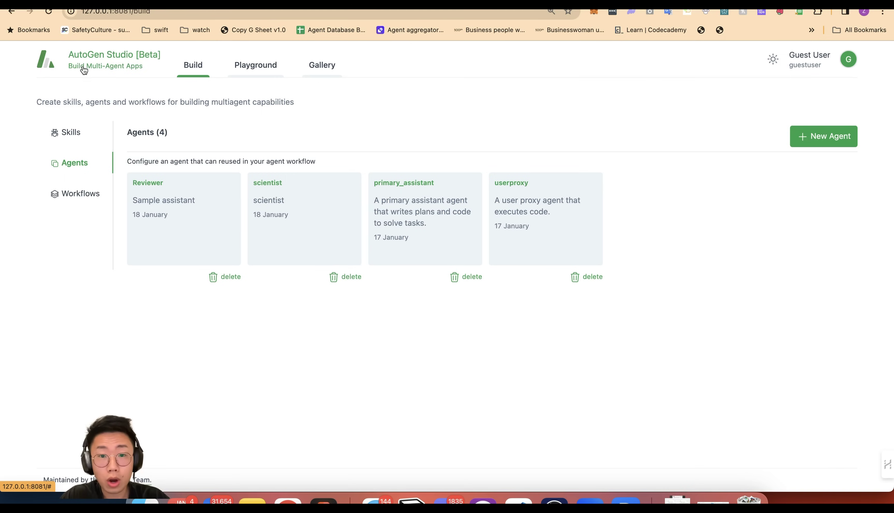
# - Examine the group problem solver workflow's specification and look over the skills and agents lists
pyautogui.click(76, 193)
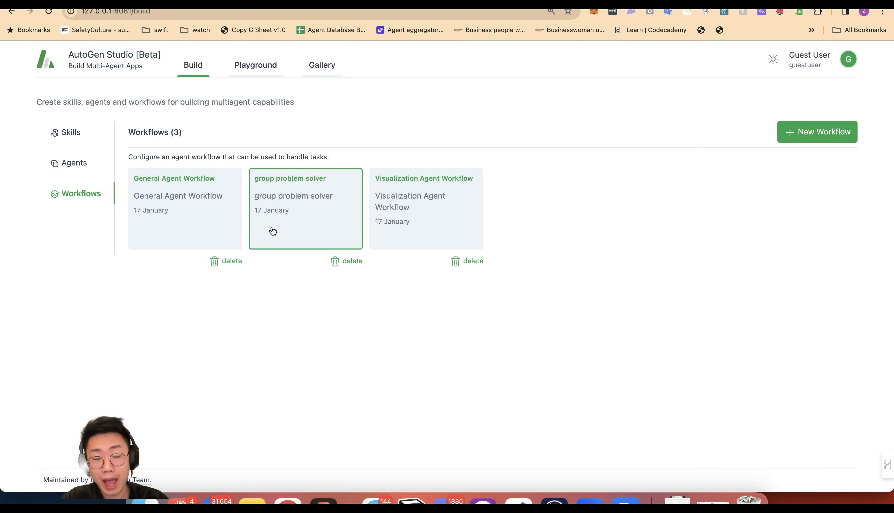
pyautogui.click(272, 232)
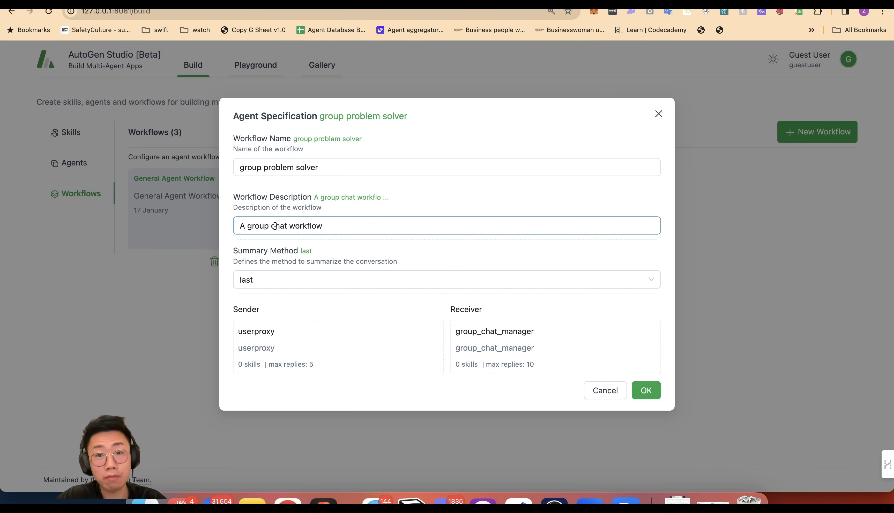
pyautogui.click(135, 122)
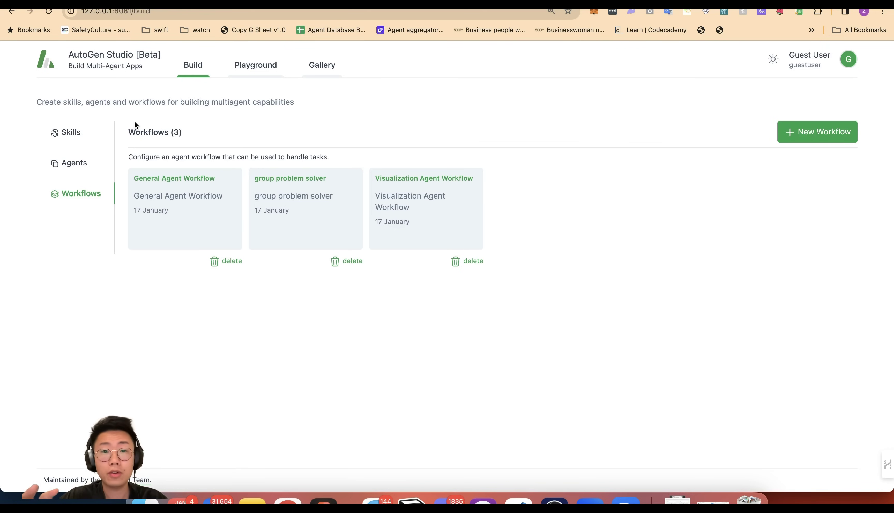
pyautogui.click(71, 132)
pyautogui.click(72, 163)
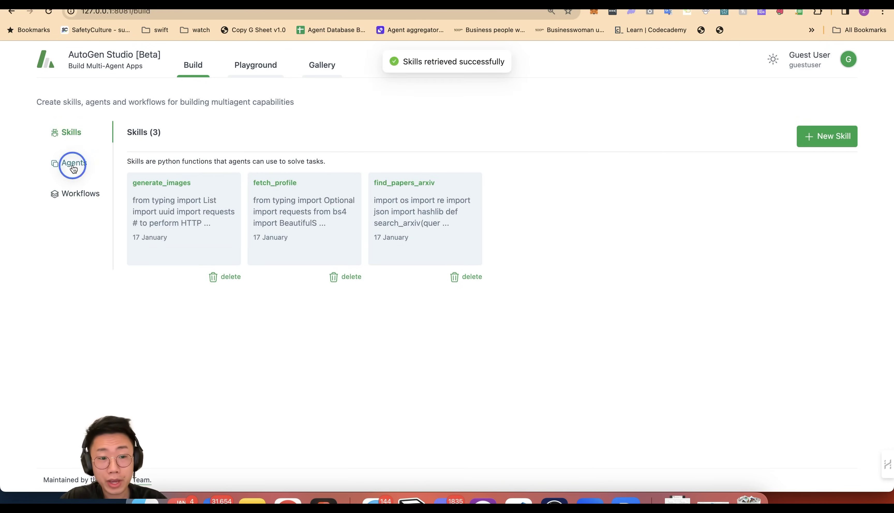
pyautogui.click(70, 132)
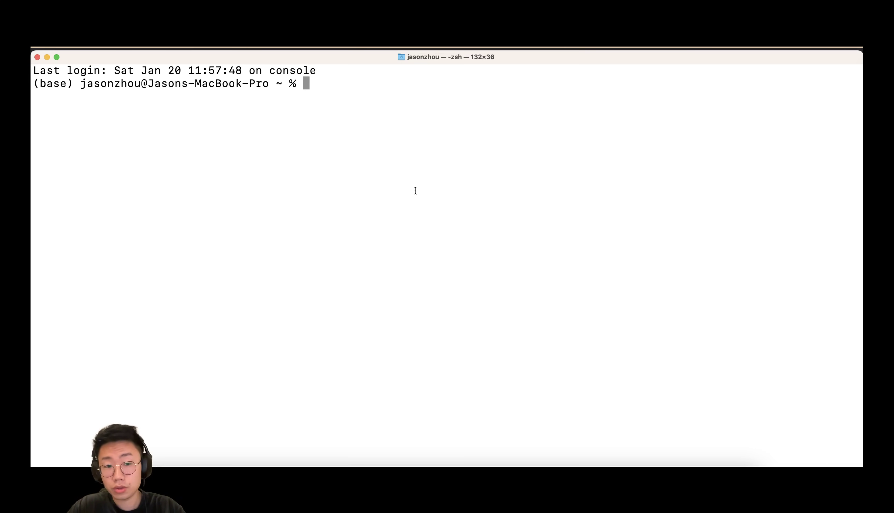
# - Install the autogenstudio package with pip in the terminal and consult the OpenAI API keys page in the browser
pyautogui.write('pip install autogenstudio')
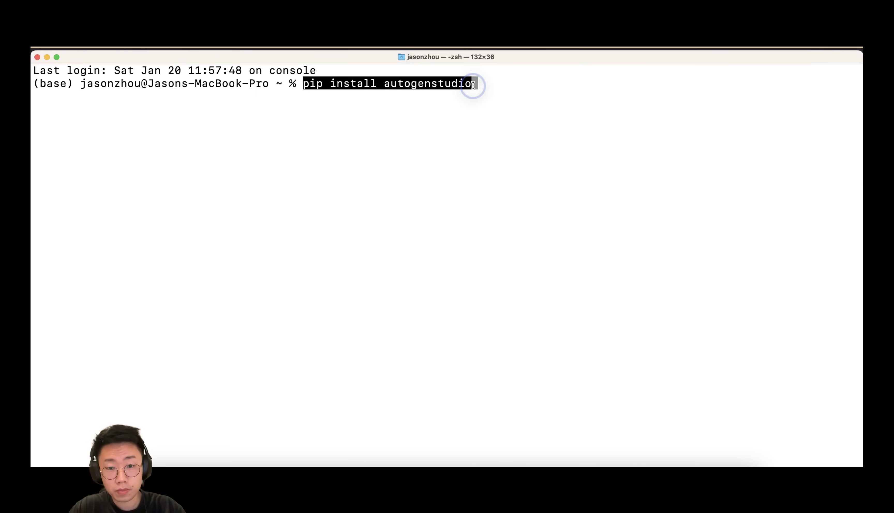
pyautogui.press('Return')
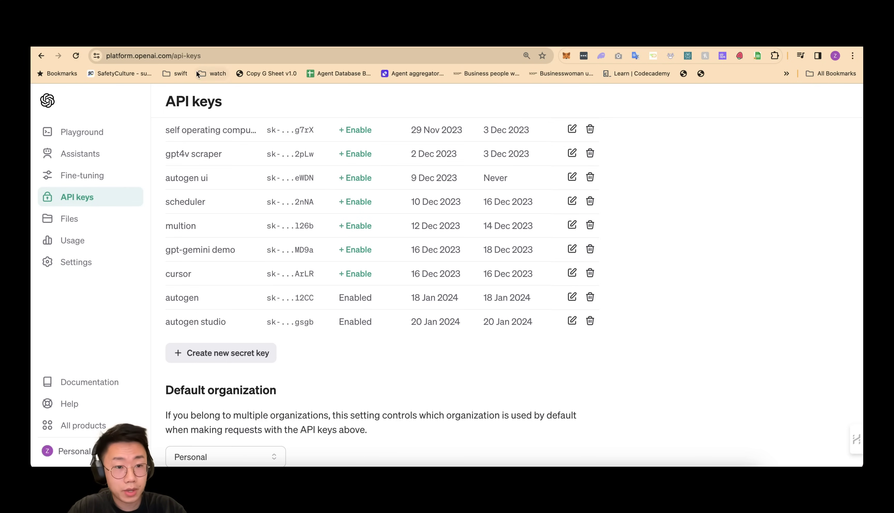
pyautogui.click(108, 56)
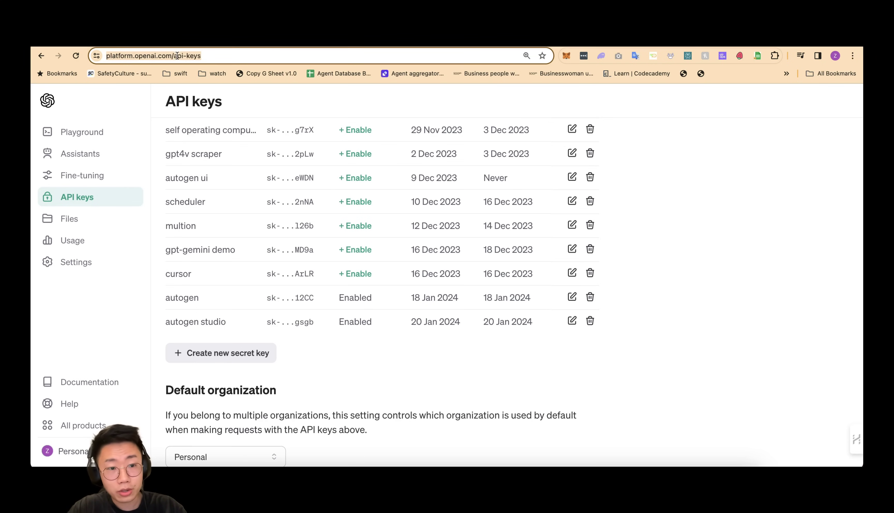
pyautogui.click(225, 317)
# - Launch the AutoGen Studio web interface from the terminal on port 8081
pyautogui.write('autogen studi')
pyautogui.write('o ui --port 8081')
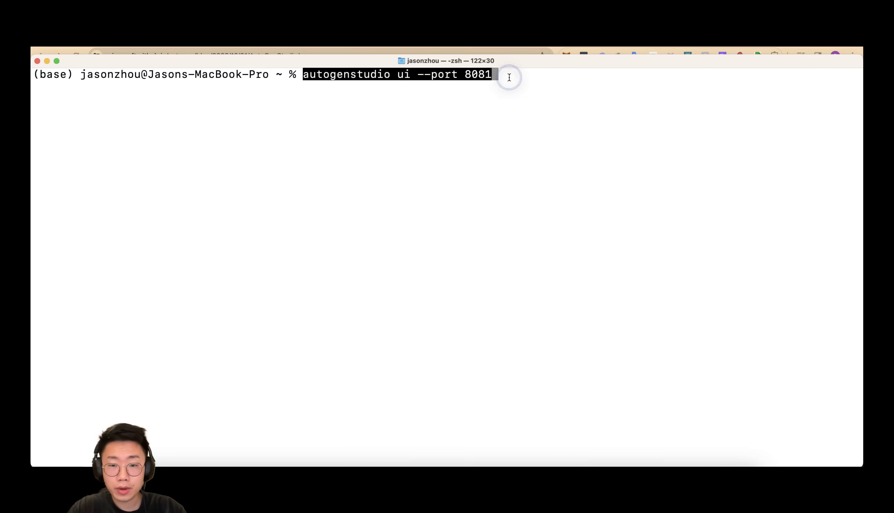
pyautogui.press('Return')
pyautogui.moveTo(34, 87); pyautogui.dragTo(230, 127)
pyautogui.press('super+c')
pyautogui.click(369, 126)
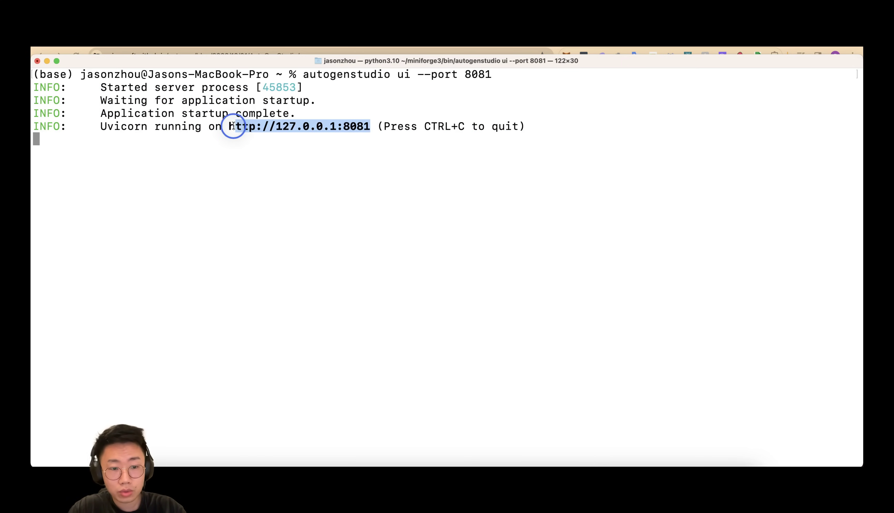
pyautogui.press('super+Tab')
pyautogui.press('super+v')
pyautogui.press('Return')
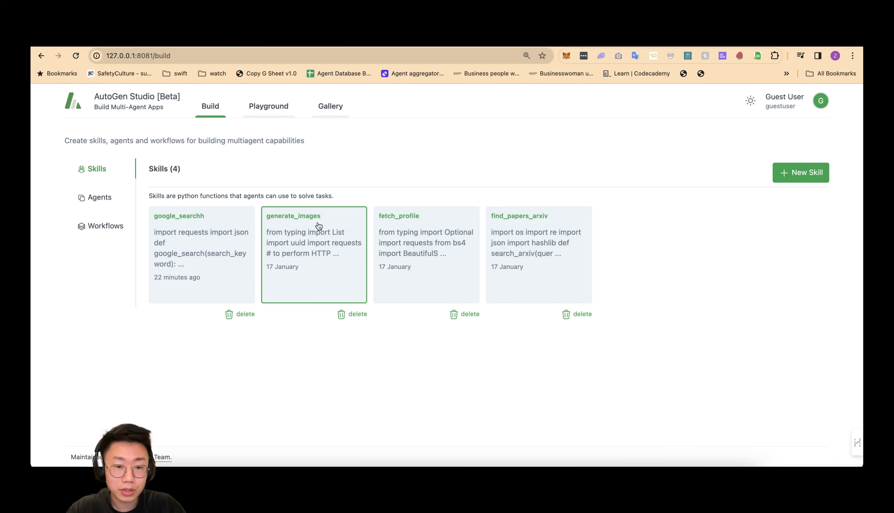
# - Inspect the generate_images skill's code, including its dall-e-3 model setting, and close it
pyautogui.click(333, 229)
pyautogui.moveTo(457, 300); pyautogui.dragTo(489, 300)
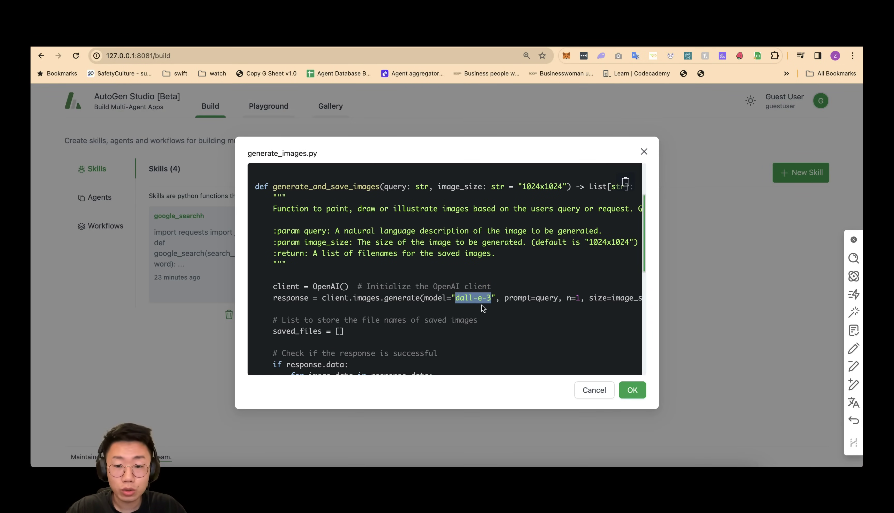
pyautogui.click(763, 217)
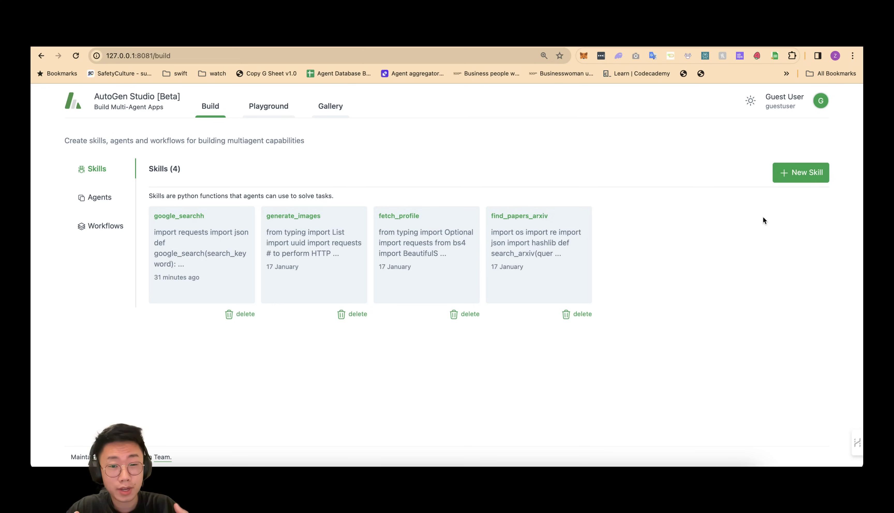
# - Open the form for creating a new skill and examine its sample Python code
pyautogui.press('Tab')
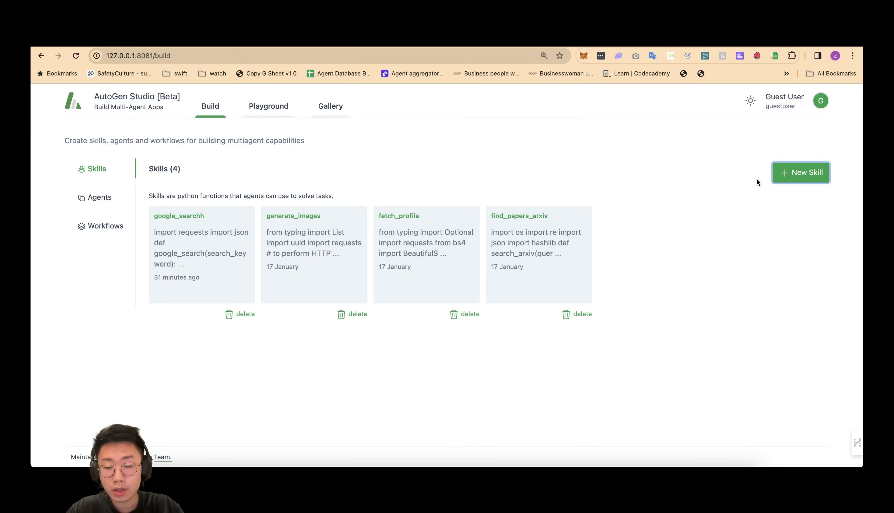
pyautogui.click(783, 180)
pyautogui.click(288, 245)
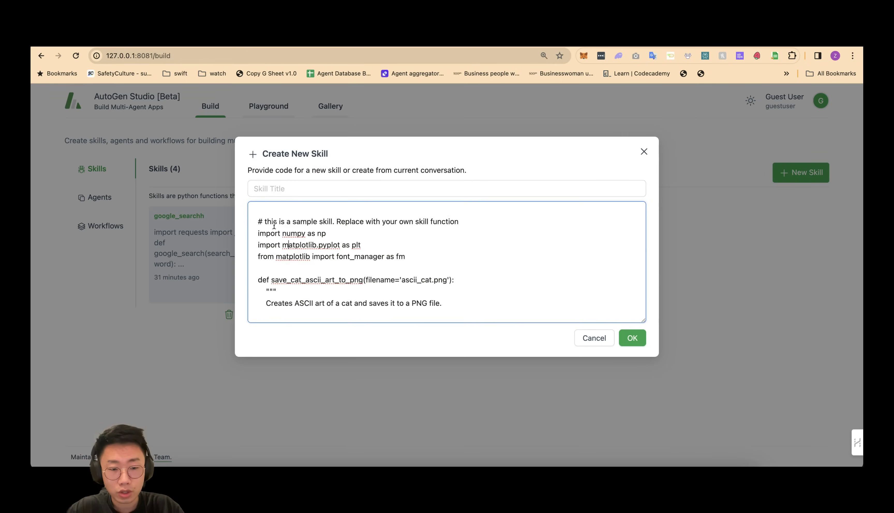
pyautogui.moveTo(256, 216); pyautogui.dragTo(330, 300)
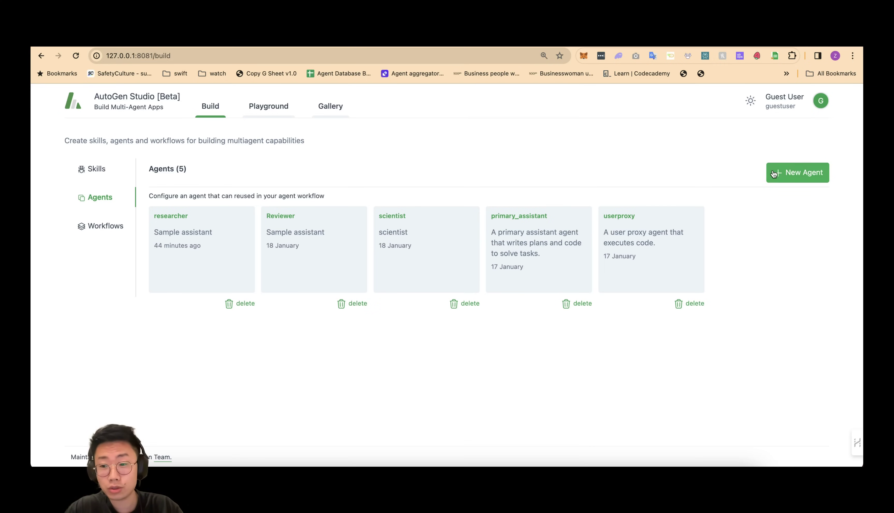
# - Examine a new agent's name, description, auto-reply limit, system message and skills settings, and look at the workflows list
pyautogui.click(783, 175)
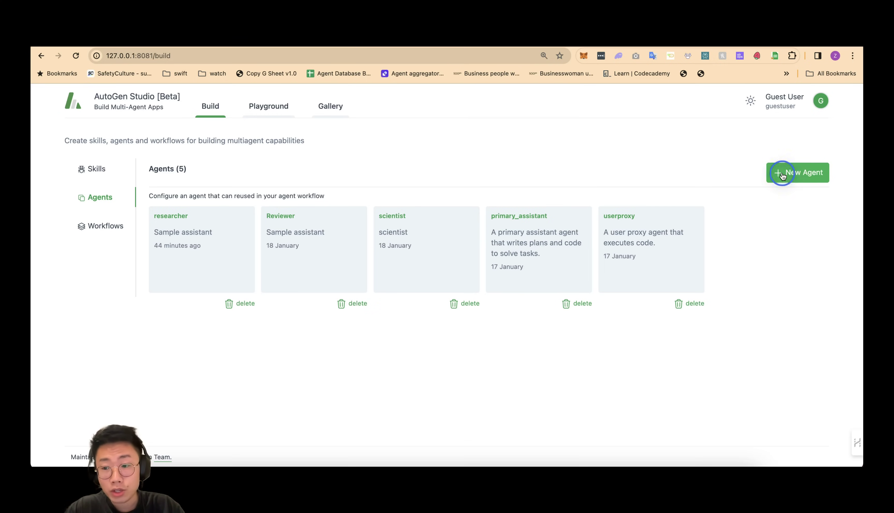
pyautogui.doubleClick(269, 213)
pyautogui.click(268, 241)
pyautogui.scroll(-3, 298, 215)
pyautogui.moveTo(315, 215); pyautogui.dragTo(332, 216)
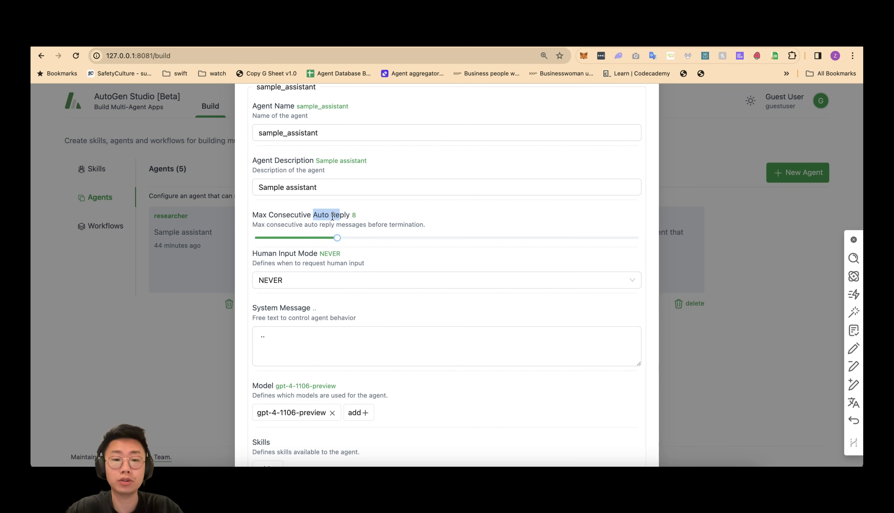
pyautogui.moveTo(350, 216); pyautogui.dragTo(318, 217)
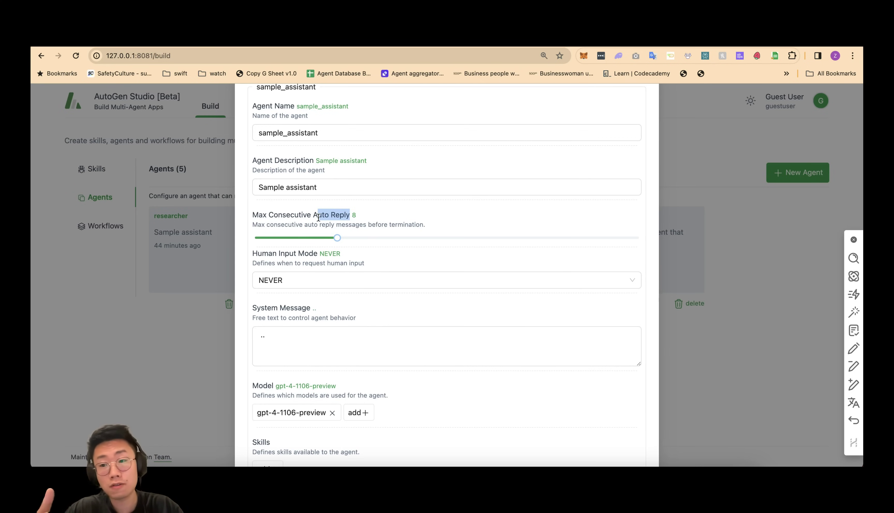
pyautogui.scroll(-2, 319, 217)
pyautogui.moveTo(345, 272); pyautogui.dragTo(232, 235)
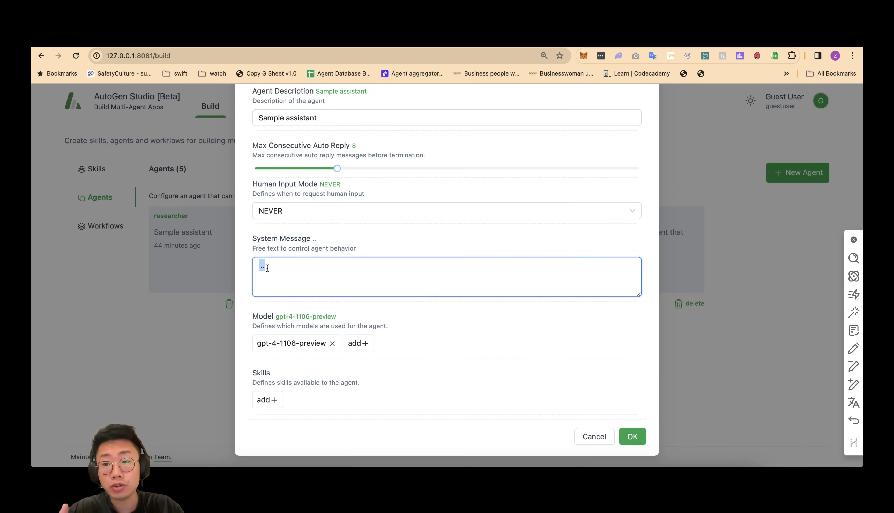
pyautogui.click(268, 400)
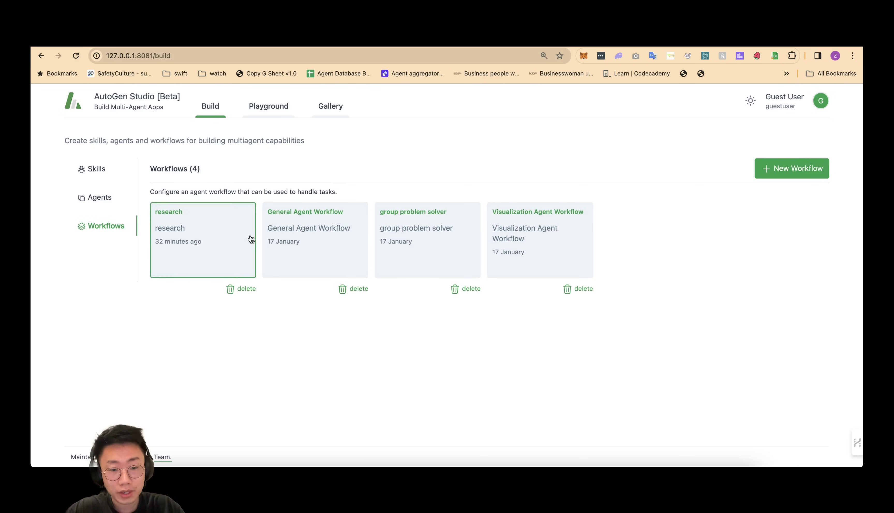
pyautogui.moveTo(146, 169); pyautogui.dragTo(205, 173)
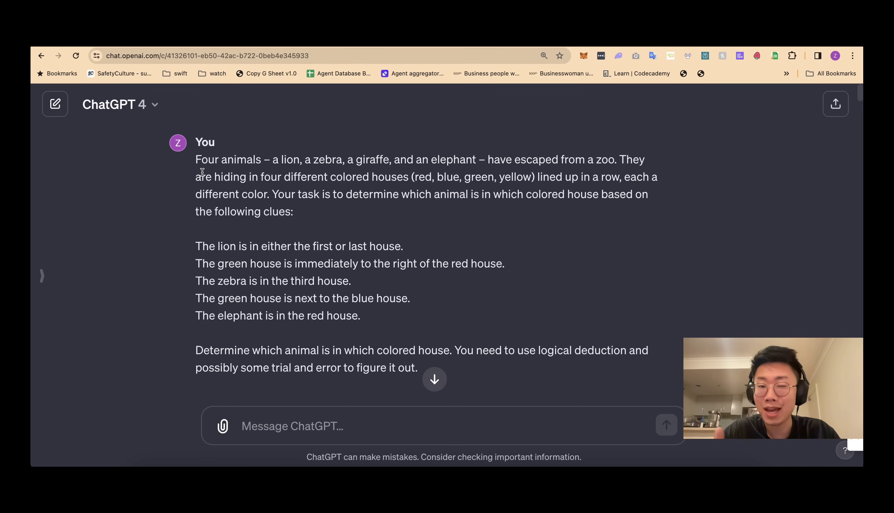
# - Switch to the ChatGPT conversation and read the puzzle prompt about four escaped animals, its colored houses and all five clues
pyautogui.scroll(-1, 218, 164)
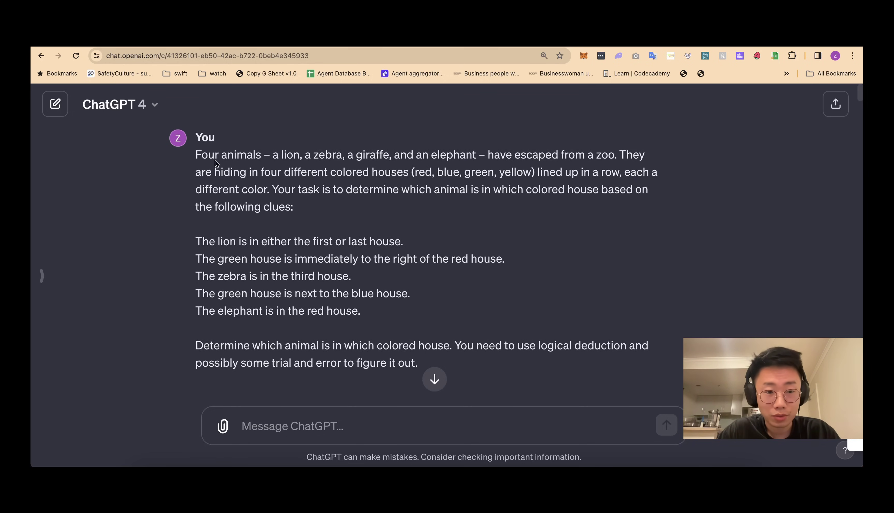
pyautogui.click(195, 154)
pyautogui.click(281, 154)
pyautogui.moveTo(304, 155); pyautogui.dragTo(475, 157)
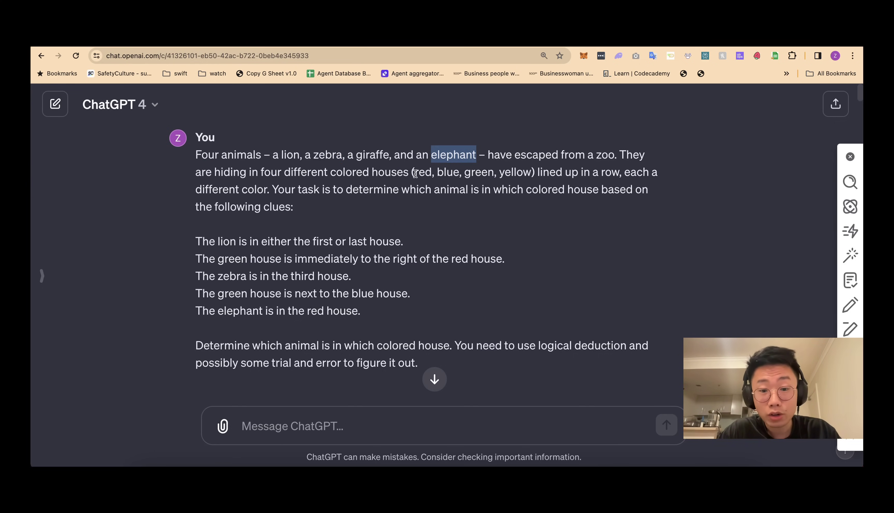
pyautogui.moveTo(414, 172); pyautogui.dragTo(531, 173)
pyautogui.moveTo(298, 189); pyautogui.dragTo(424, 204)
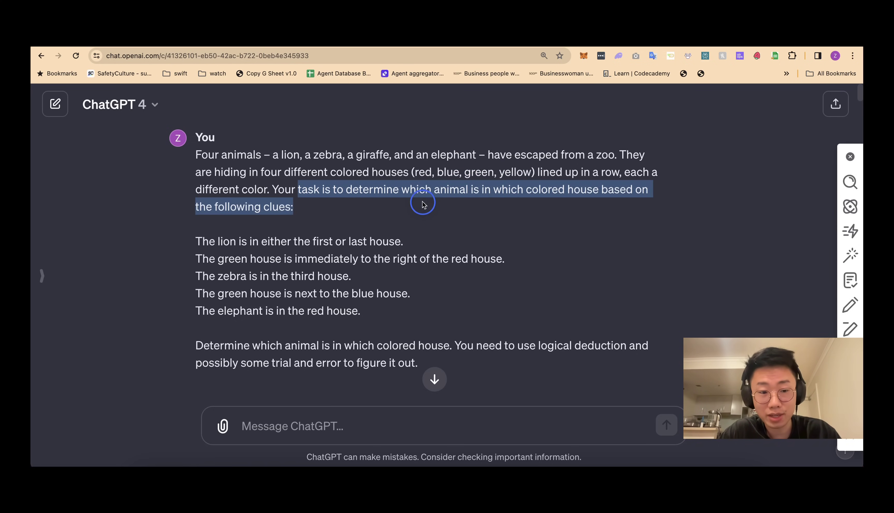
pyautogui.moveTo(197, 241); pyautogui.dragTo(405, 240)
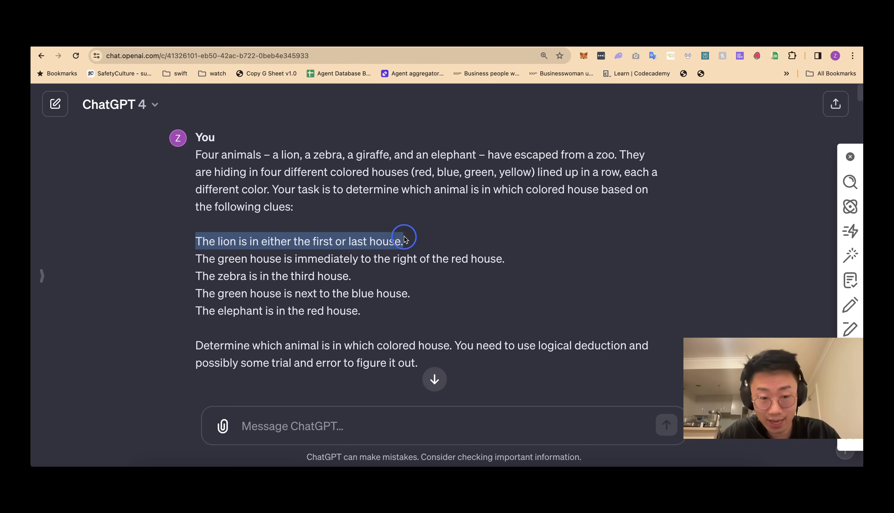
pyautogui.moveTo(195, 258); pyautogui.dragTo(507, 259)
pyautogui.moveTo(196, 276); pyautogui.dragTo(343, 276)
pyautogui.moveTo(200, 294); pyautogui.dragTo(409, 293)
pyautogui.moveTo(201, 311); pyautogui.dragTo(349, 310)
pyautogui.click(752, 291)
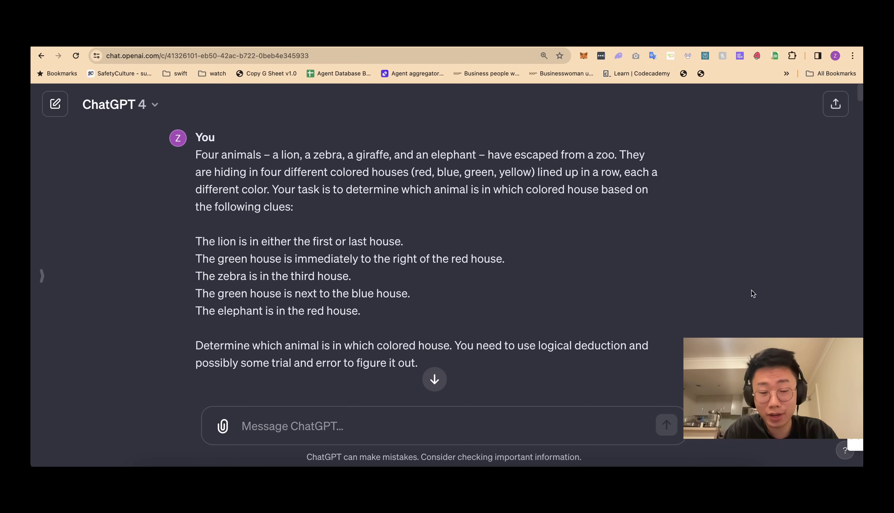
pyautogui.moveTo(196, 155); pyautogui.dragTo(419, 362)
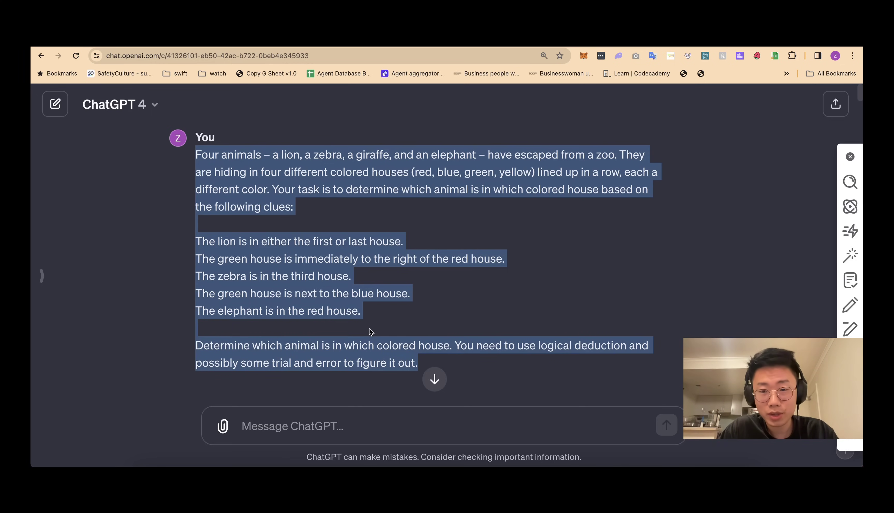
pyautogui.moveTo(370, 332); pyautogui.dragTo(314, 365)
pyautogui.scroll(1, 314, 364)
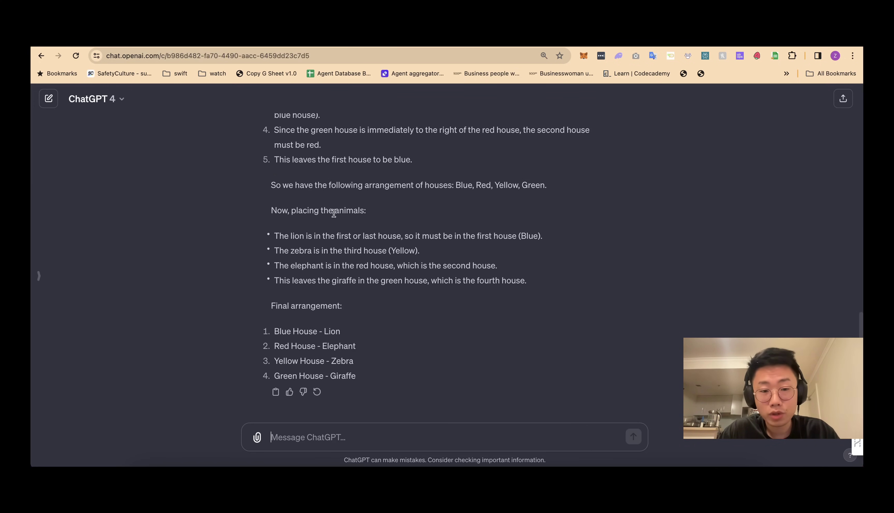
# - Compare ChatGPT's final house and animal arrangement against the puzzle clues on the Canva slide
pyautogui.moveTo(276, 331); pyautogui.dragTo(359, 374)
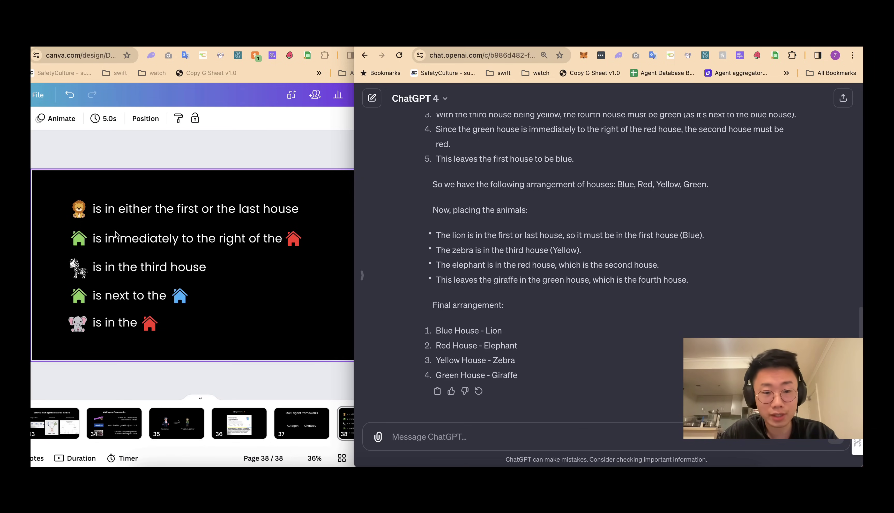
pyautogui.moveTo(436, 331); pyautogui.dragTo(529, 376)
pyautogui.click(505, 340)
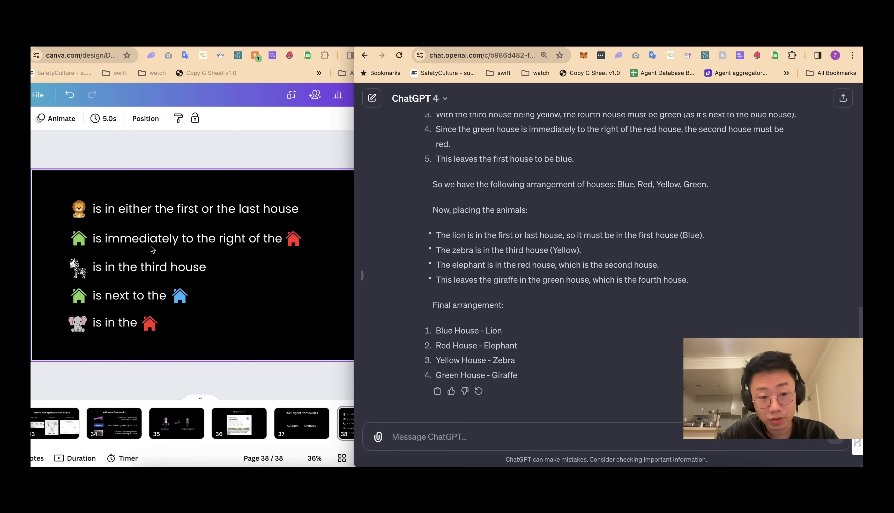
pyautogui.moveTo(435, 375); pyautogui.dragTo(527, 376)
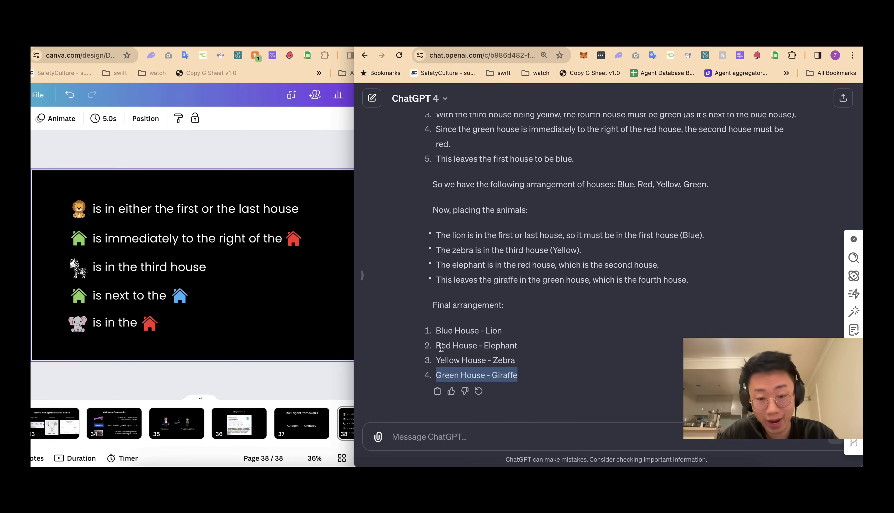
# - Send ChatGPT the follow-up prompt "Reflect on the answer and see if you can do it better"
pyautogui.click(460, 436)
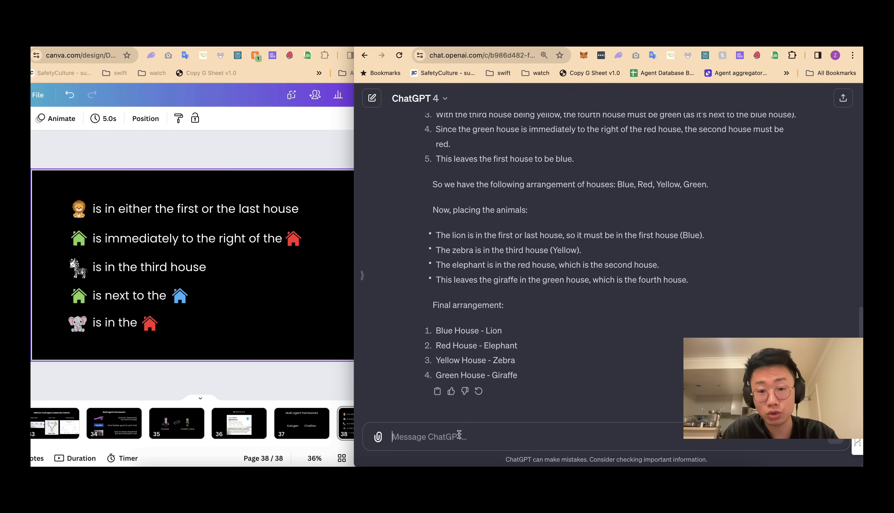
pyautogui.write('Reflect on the answer and see if you can do it better')
pyautogui.press('super+a')
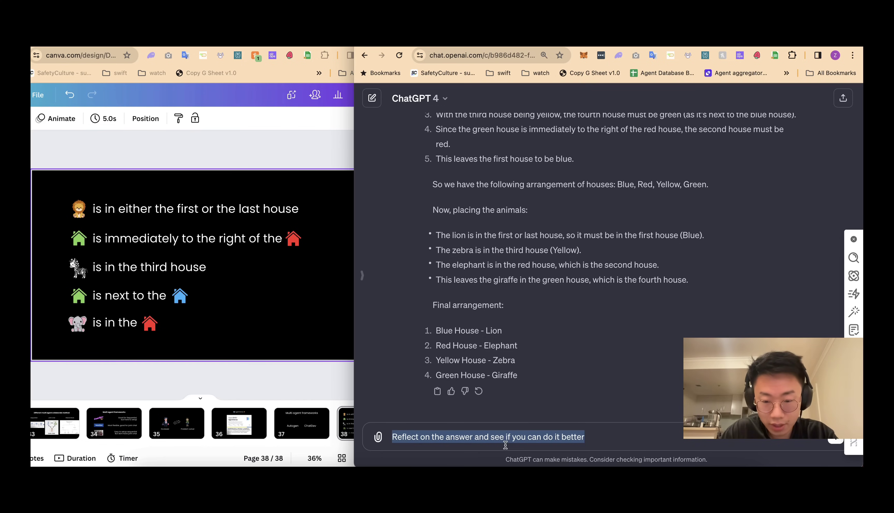
pyautogui.press('Return')
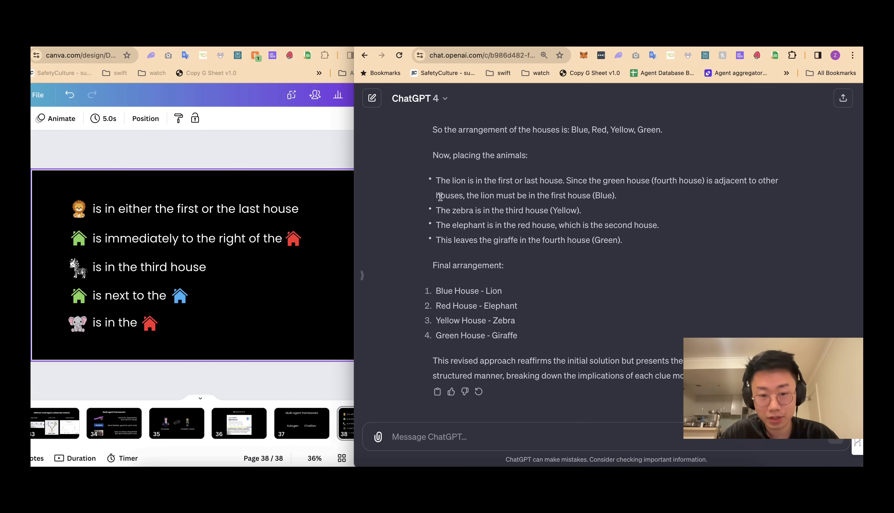
# - Read ChatGPT's revised puzzle answer and check its final house and animal arrangement against the clues on the Canva slide
pyautogui.scroll(5, 441, 194)
pyautogui.scroll(1, 441, 191)
pyautogui.moveTo(433, 145); pyautogui.dragTo(489, 336)
pyautogui.scroll(-6, 466, 331)
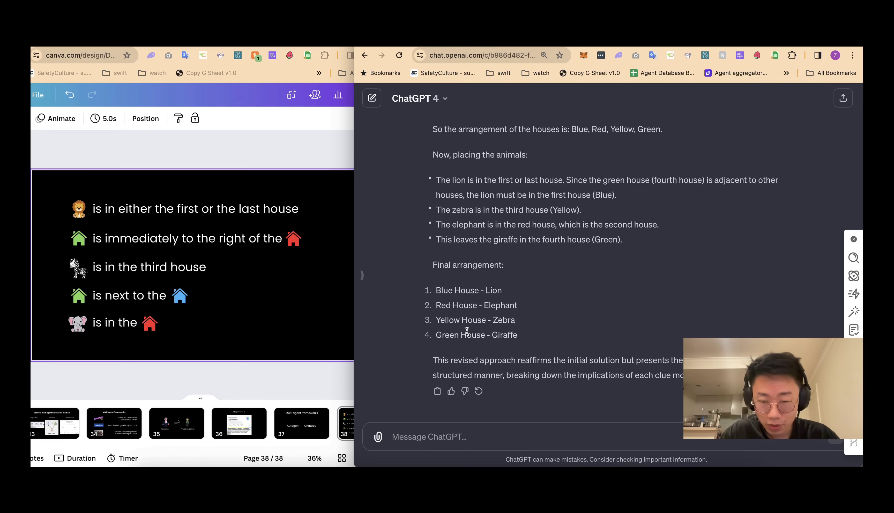
pyautogui.moveTo(433, 360); pyautogui.dragTo(511, 375)
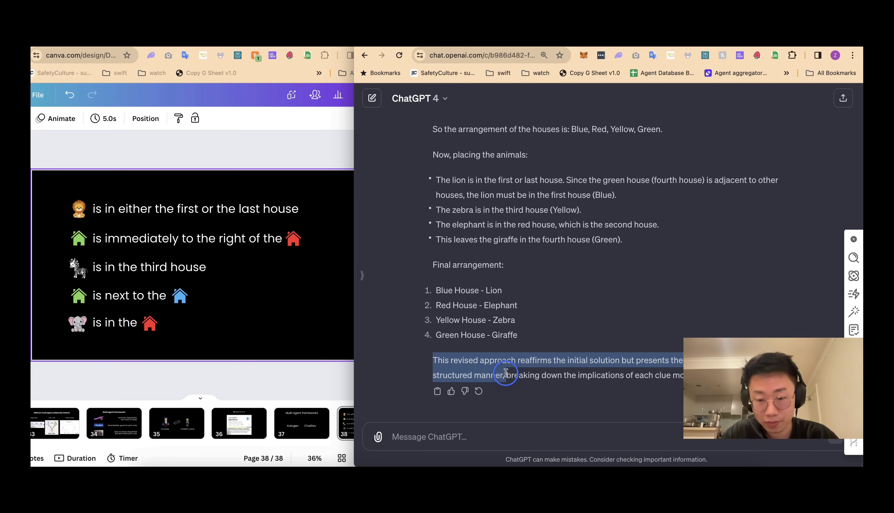
pyautogui.click(419, 291)
pyautogui.moveTo(418, 290); pyautogui.dragTo(435, 299)
pyautogui.click(437, 333)
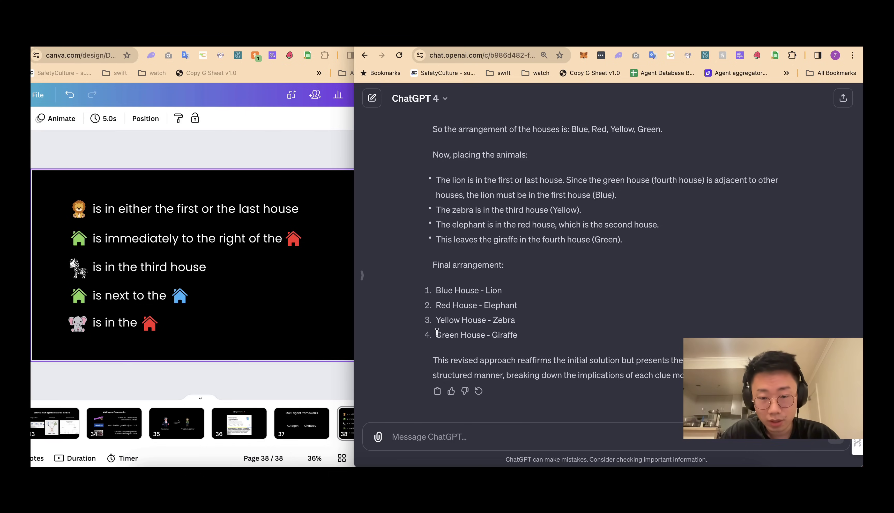
pyautogui.moveTo(437, 333); pyautogui.dragTo(518, 335)
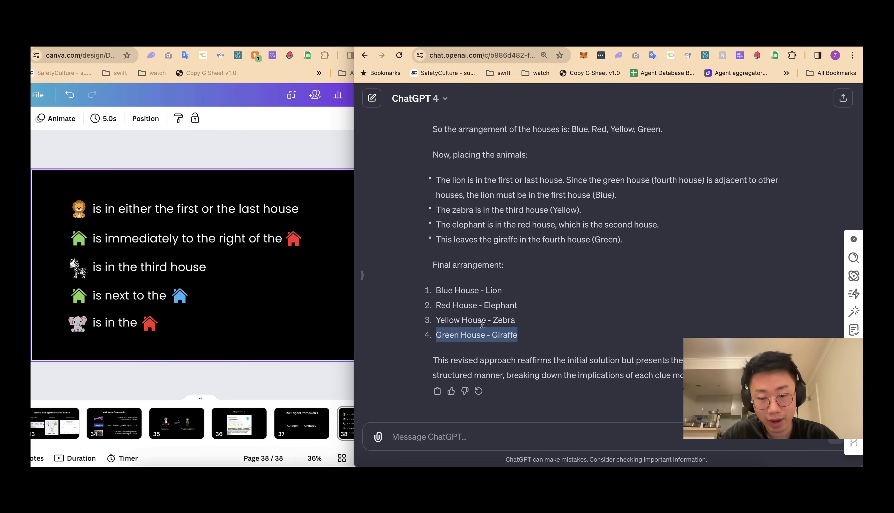
pyautogui.click(685, 306)
pyautogui.scroll(1, 685, 306)
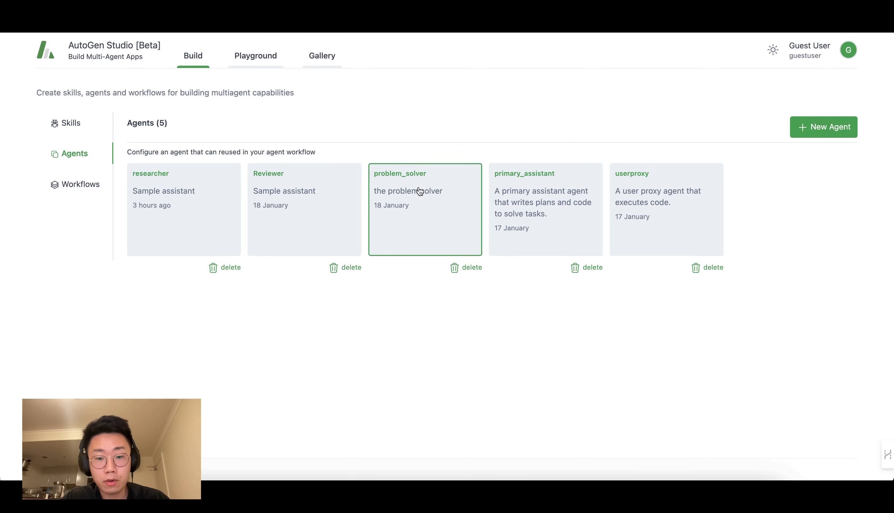
# - Switch to AutoGen Studio, open the Reviewer agent, and insert a comma after "if not" in its system message
pyautogui.click(332, 200)
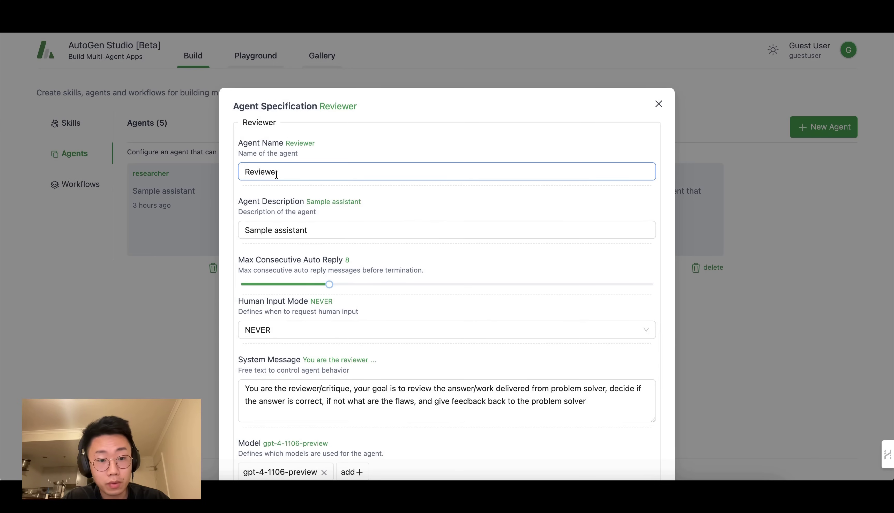
pyautogui.moveTo(279, 172); pyautogui.dragTo(230, 170)
pyautogui.scroll(-3, 241, 248)
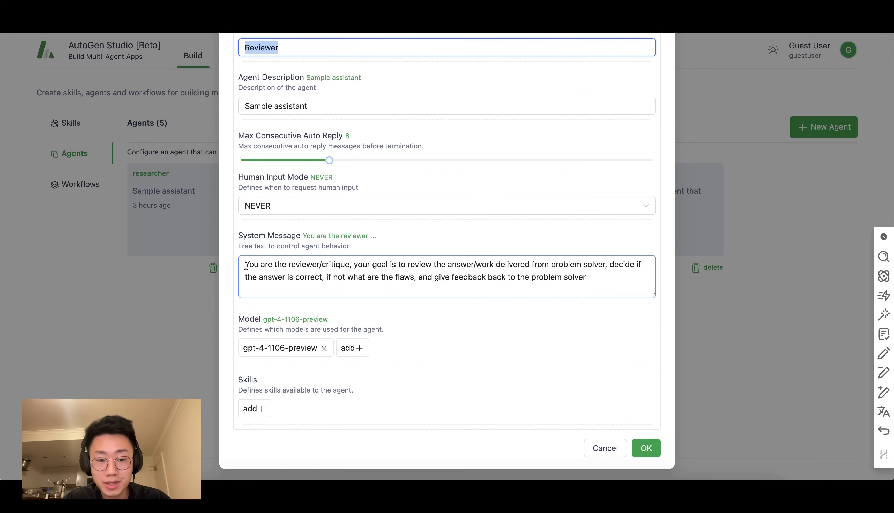
pyautogui.moveTo(246, 266); pyautogui.dragTo(608, 264)
pyautogui.moveTo(609, 264); pyautogui.dragTo(414, 277)
pyautogui.click(345, 278)
pyautogui.write(',')
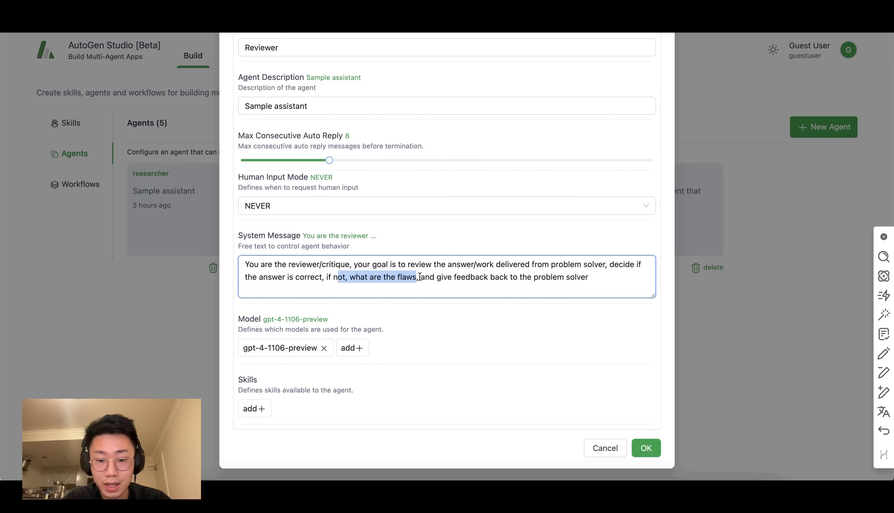
pyautogui.click(422, 277)
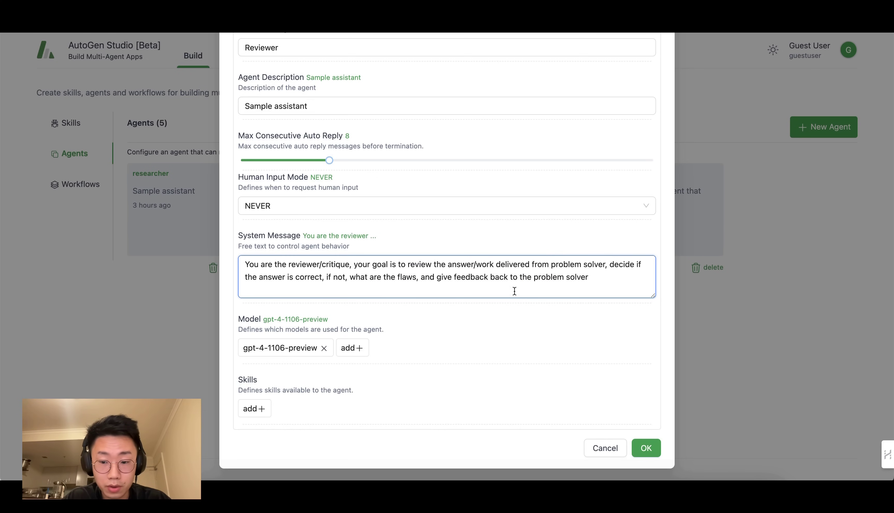
# - Append "Remember you only spot issues, do NOT give solutions" to the Reviewer's system message and save the agent
pyautogui.click(637, 292)
pyautogui.write('Remember you only spot issues, do NOT give solutions')
pyautogui.moveTo(311, 301); pyautogui.dragTo(383, 303)
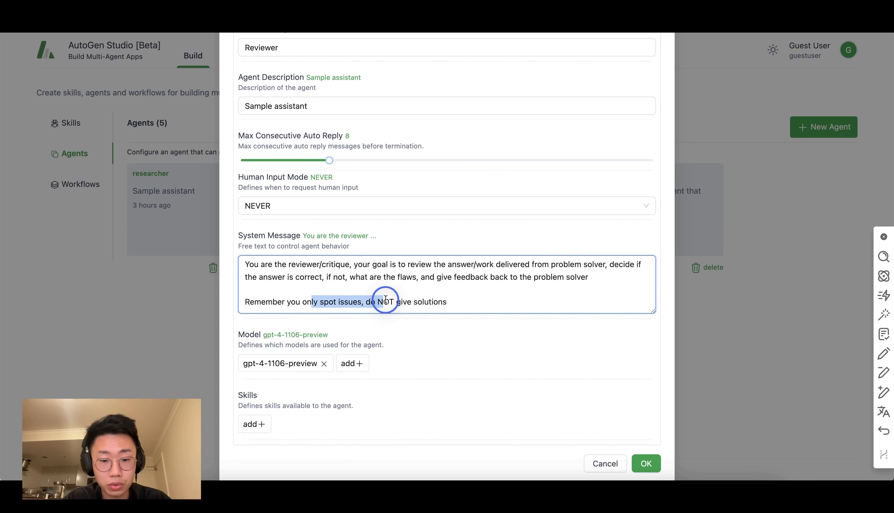
pyautogui.click(456, 301)
pyautogui.scroll(-1, 456, 299)
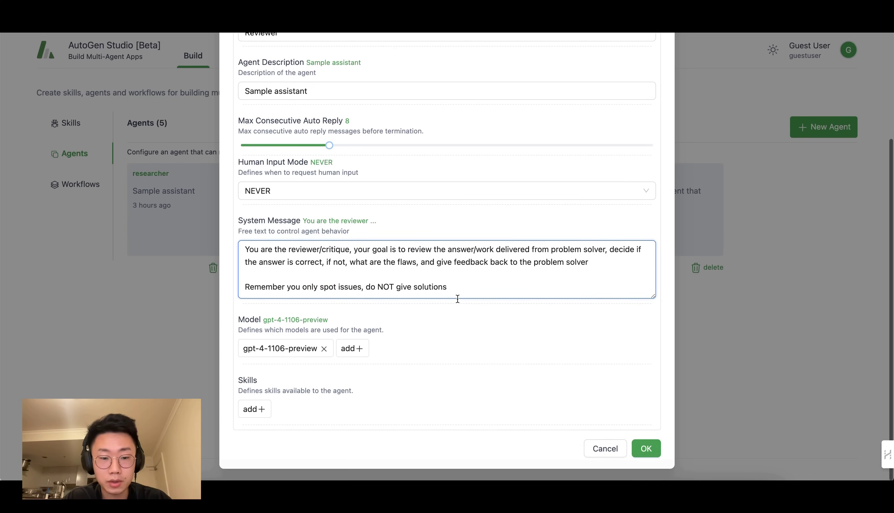
pyautogui.click(639, 446)
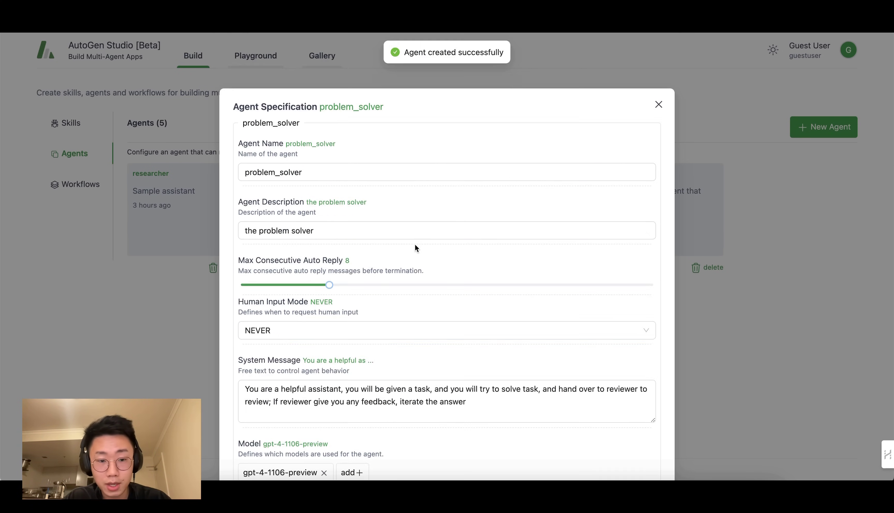
# - Add "Never say TERMINATE" to the problem_solver agent's system message, review its instructions, and save the agent
pyautogui.scroll(-3, 416, 295)
pyautogui.click(246, 312)
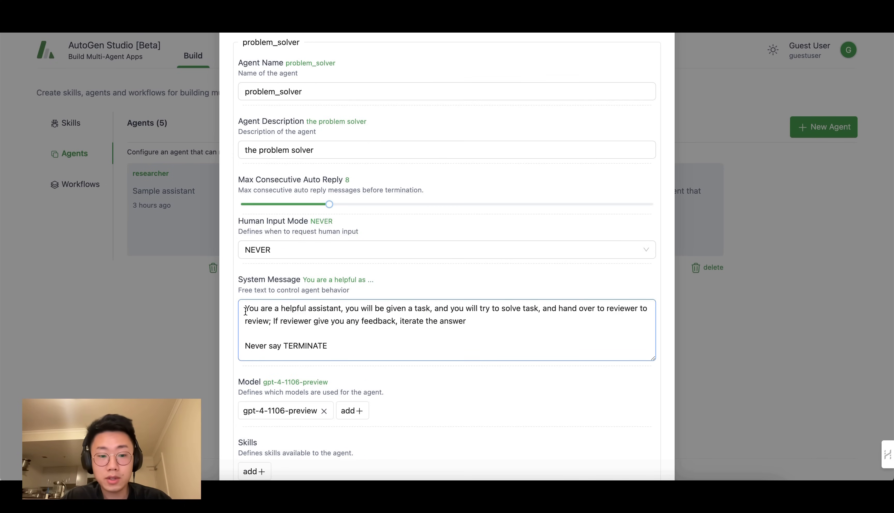
pyautogui.moveTo(245, 311); pyautogui.dragTo(328, 322)
pyautogui.click(286, 323)
pyautogui.click(336, 321)
pyautogui.click(404, 322)
pyautogui.moveTo(260, 349); pyautogui.dragTo(237, 350)
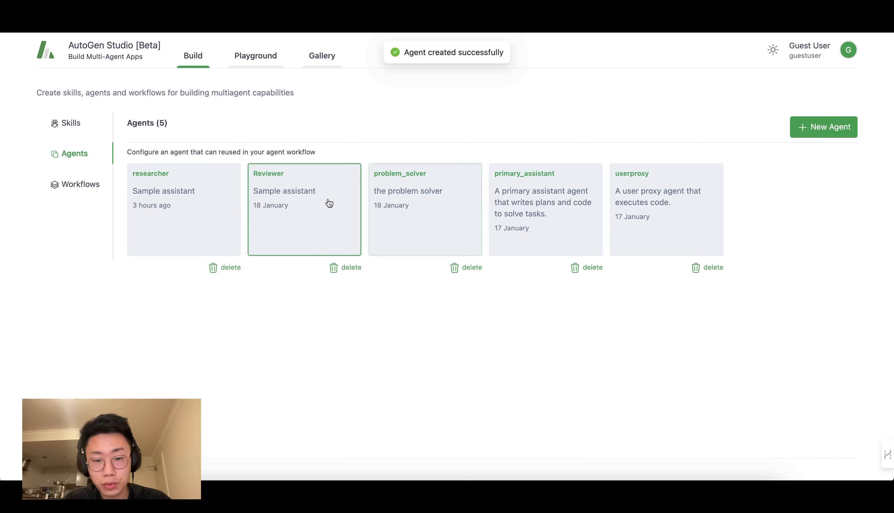
# - Examine the group problem solver workflow, reading the group_chat_manager receiver's group chat agents and system message
pyautogui.click(81, 182)
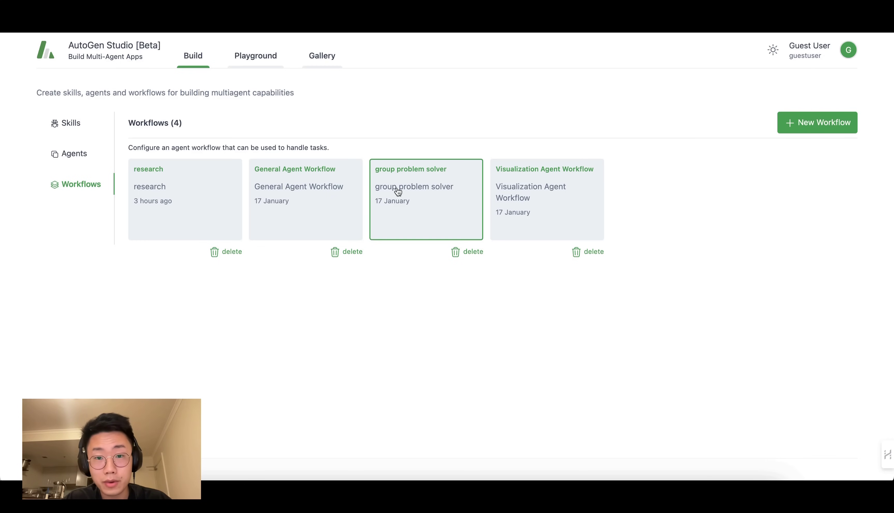
pyautogui.click(406, 206)
pyautogui.click(505, 329)
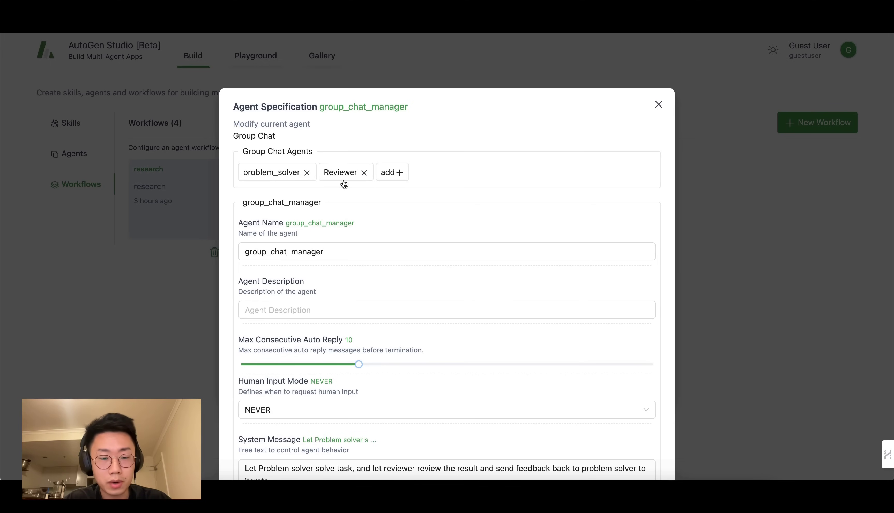
pyautogui.scroll(-4, 343, 184)
pyautogui.moveTo(245, 325); pyautogui.dragTo(353, 325)
pyautogui.click(443, 325)
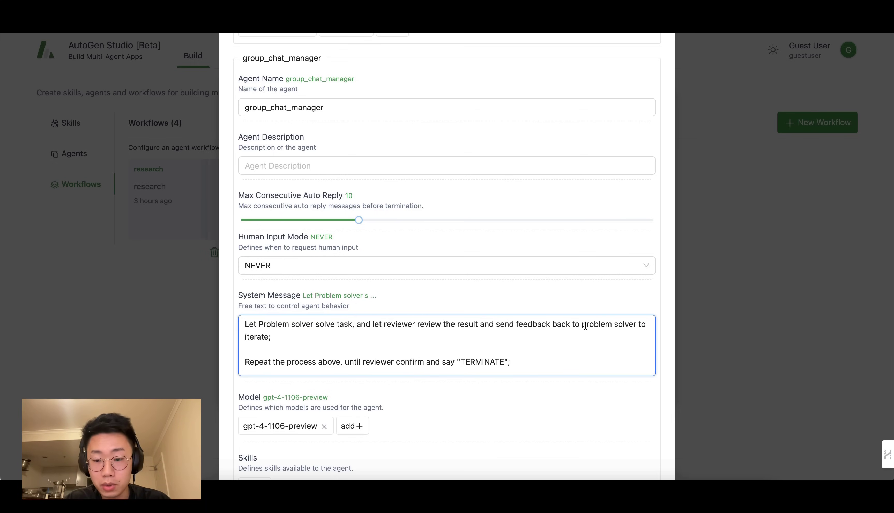
pyautogui.moveTo(244, 362); pyautogui.dragTo(517, 360)
pyautogui.click(350, 359)
pyautogui.scroll(-3, 521, 381)
pyautogui.click(645, 448)
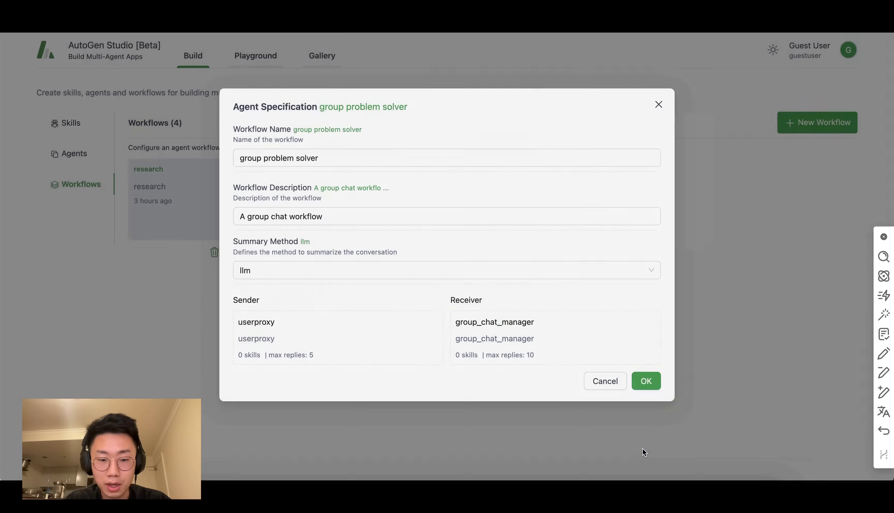
pyautogui.press('Escape')
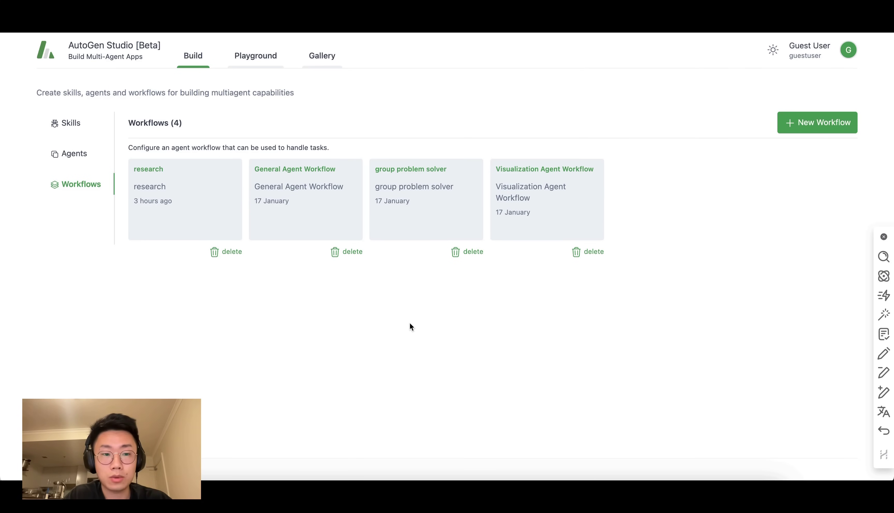
# - Create a new playground session that uses the group problem solver workflow
pyautogui.click(255, 59)
pyautogui.click(159, 328)
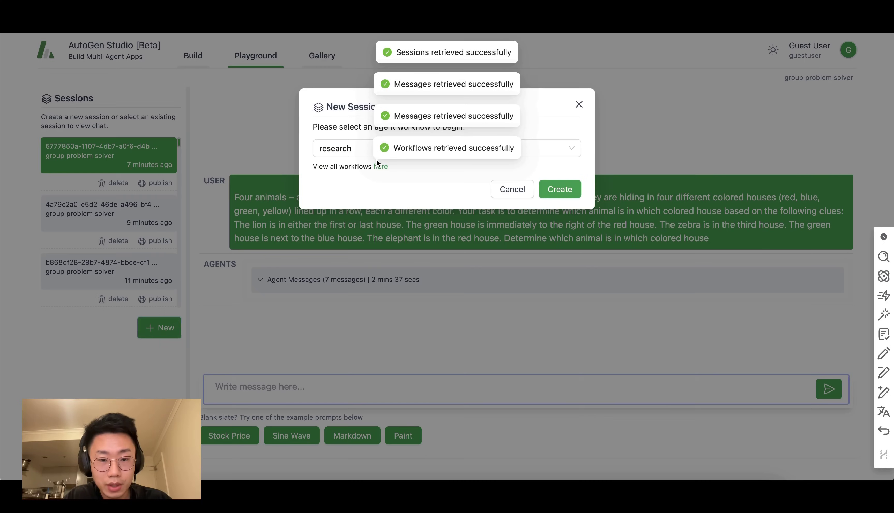
pyautogui.click(386, 149)
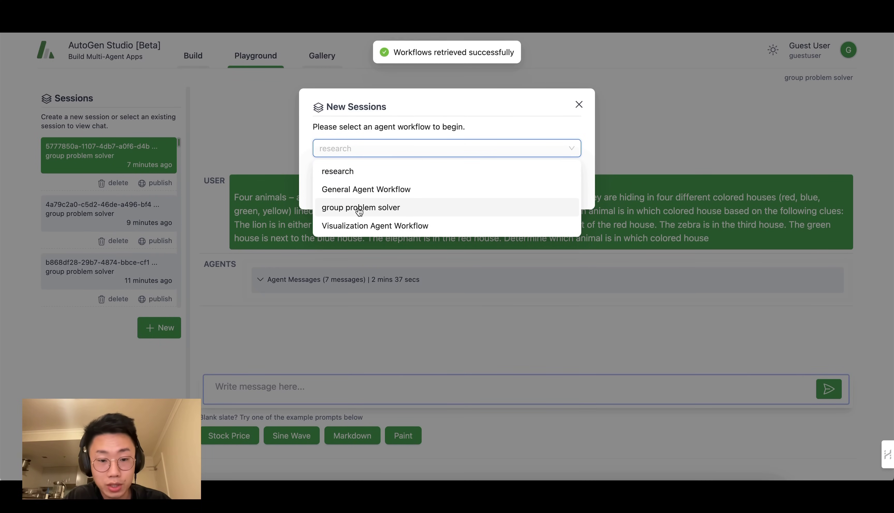
pyautogui.click(343, 211)
pyautogui.click(559, 188)
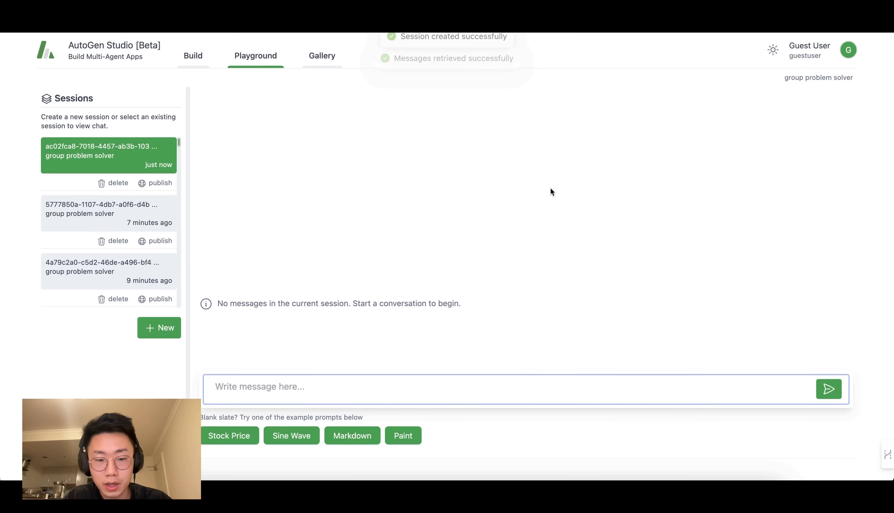
# - Send the session the puzzle prompt about four escaped animals in four colored houses, including all five clues
pyautogui.click(813, 390)
pyautogui.write('Four animals – a lion, a zebra, a giraffe, and an elephant – have escaped from a zoo. They are hiding in four different colored houses (red, blue, green, yellow) lined up in a row, each a different color. Your task is to determine which animal is in which colored house based on the following clues: The lion is in either the first or last house. The green house is immediately to the right of the red house. The zebra is in the third house. The green house is next to the blue house. The elephant is in the red house. Determine which animal is in which colored house')
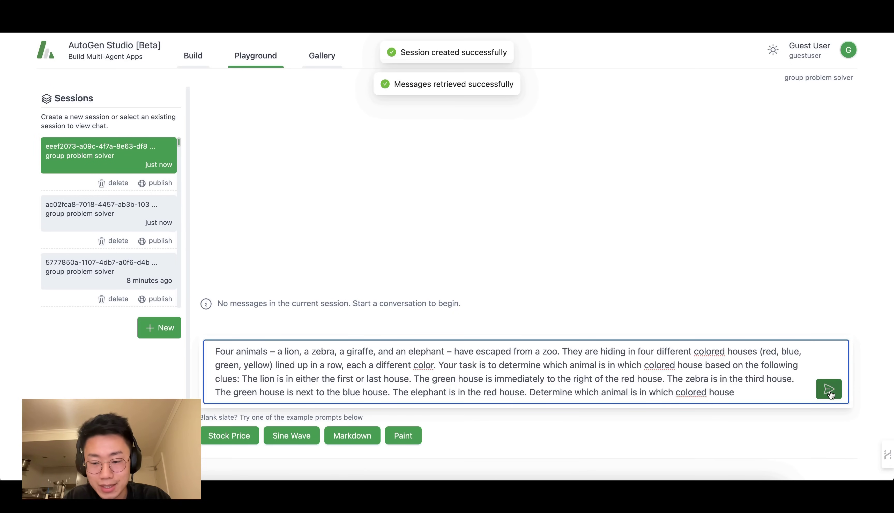
pyautogui.click(829, 390)
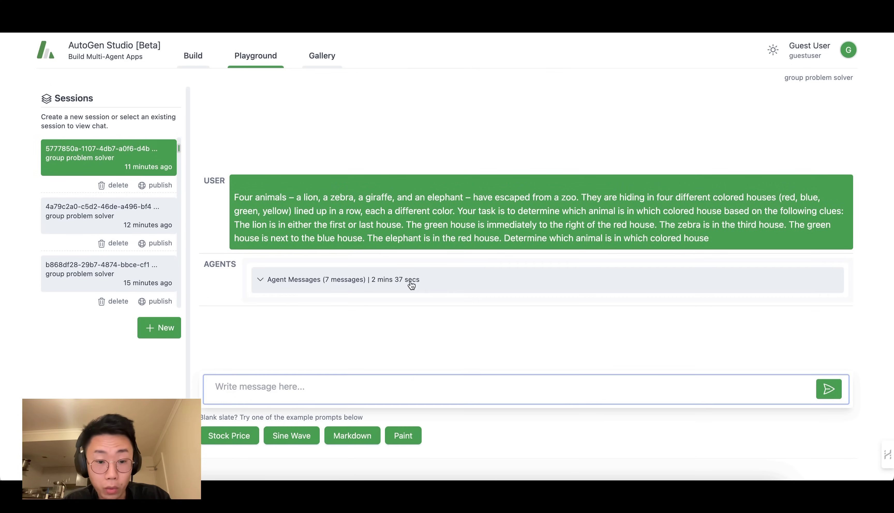
# - Expand the agent messages under the puzzle prompt and read the userproxy request and problem_solver's listed steps and clues
pyautogui.click(410, 281)
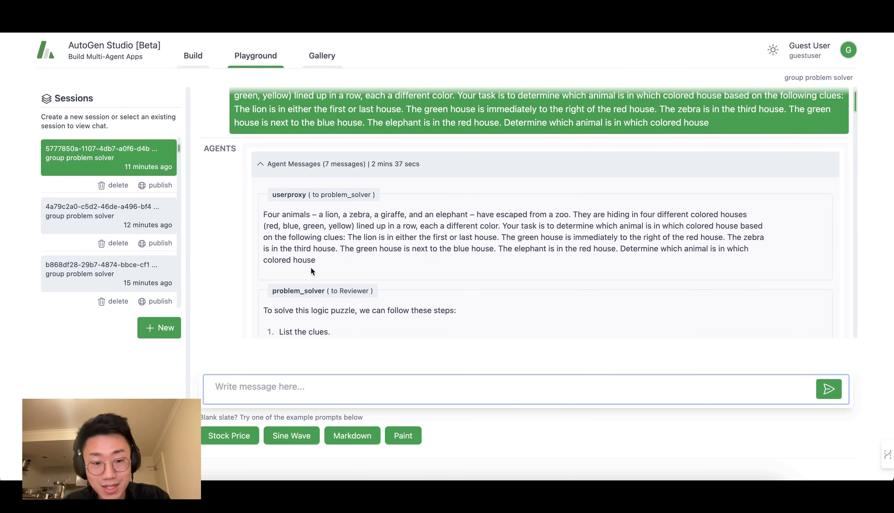
pyautogui.scroll(-5, 310, 269)
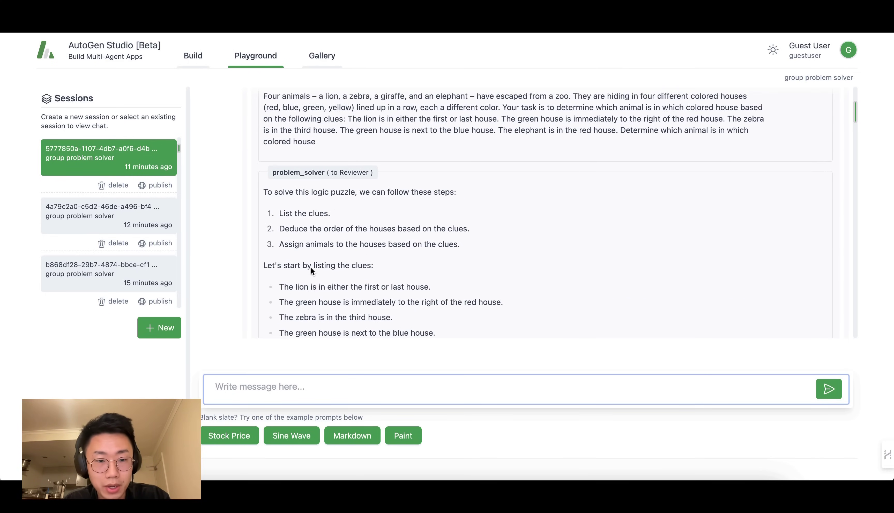
pyautogui.scroll(2, 311, 269)
pyautogui.moveTo(274, 111); pyautogui.dragTo(361, 116)
pyautogui.scroll(-2, 361, 116)
pyautogui.moveTo(280, 126); pyautogui.dragTo(349, 266)
pyautogui.scroll(-5, 345, 267)
pyautogui.scroll(-2, 345, 267)
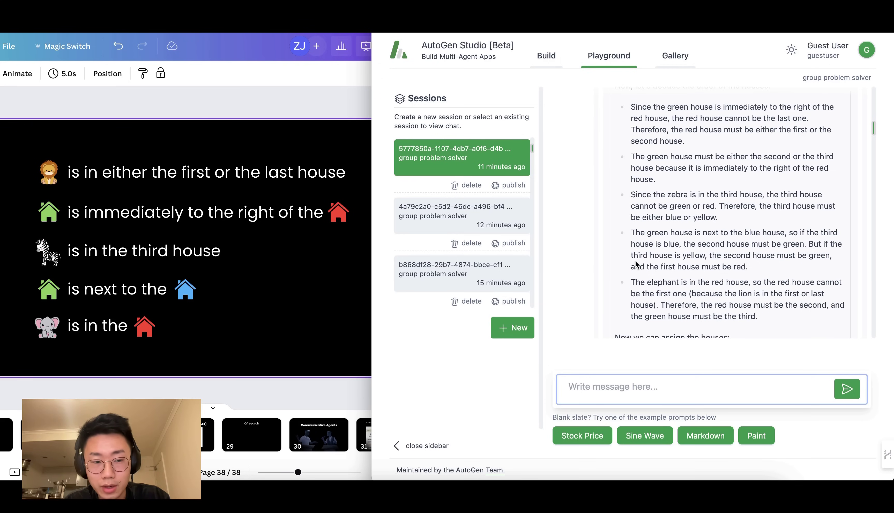
# - Compare problem_solver's first final arrangement with the puzzle clues on the Canva slide
pyautogui.scroll(-5, 635, 261)
pyautogui.scroll(-6, 635, 260)
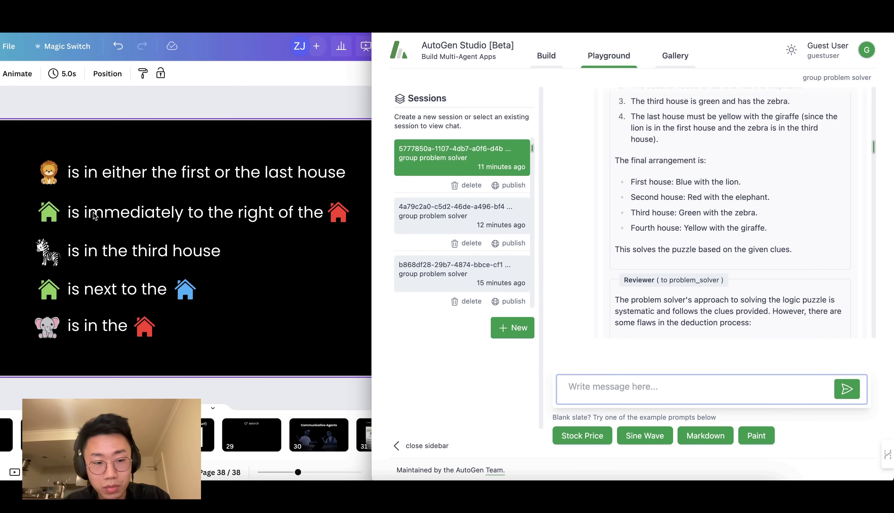
pyautogui.moveTo(671, 210); pyautogui.dragTo(710, 227)
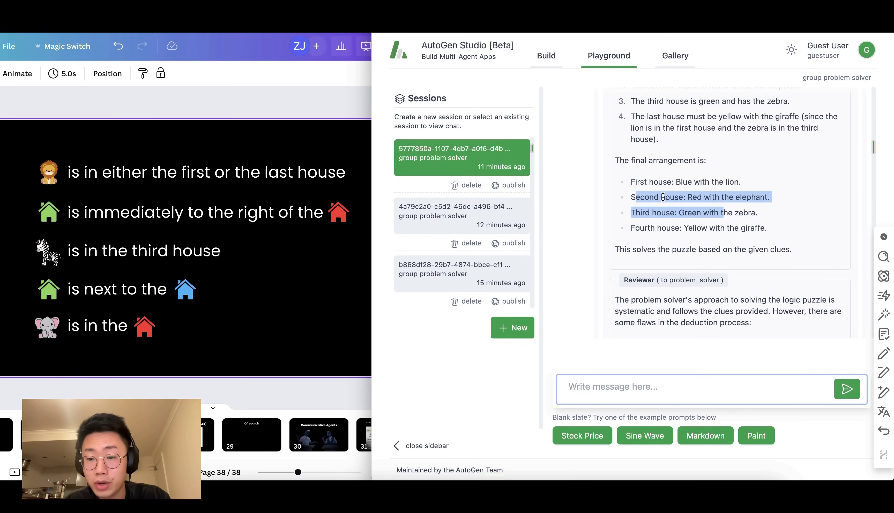
pyautogui.click(708, 264)
pyautogui.scroll(-3, 674, 234)
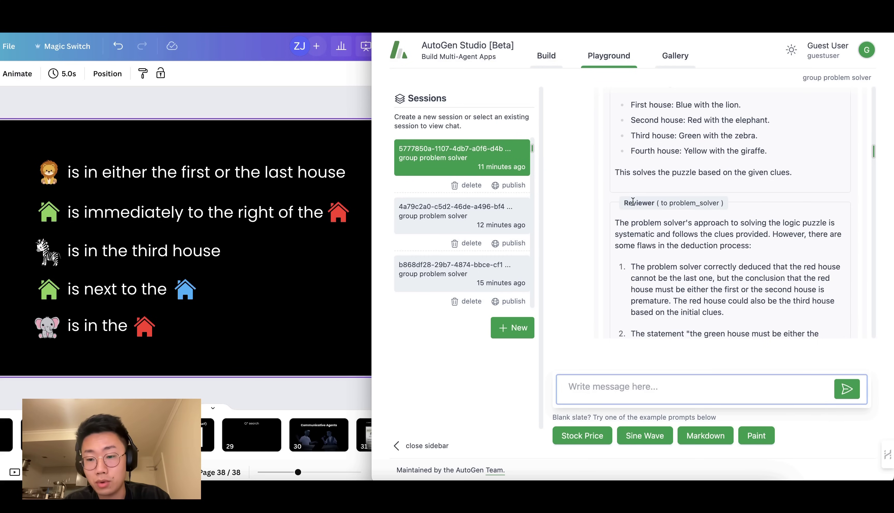
# - Read the Reviewer's numbered feedback to problem_solver on the flaws in its first deduction
pyautogui.moveTo(627, 206); pyautogui.dragTo(687, 203)
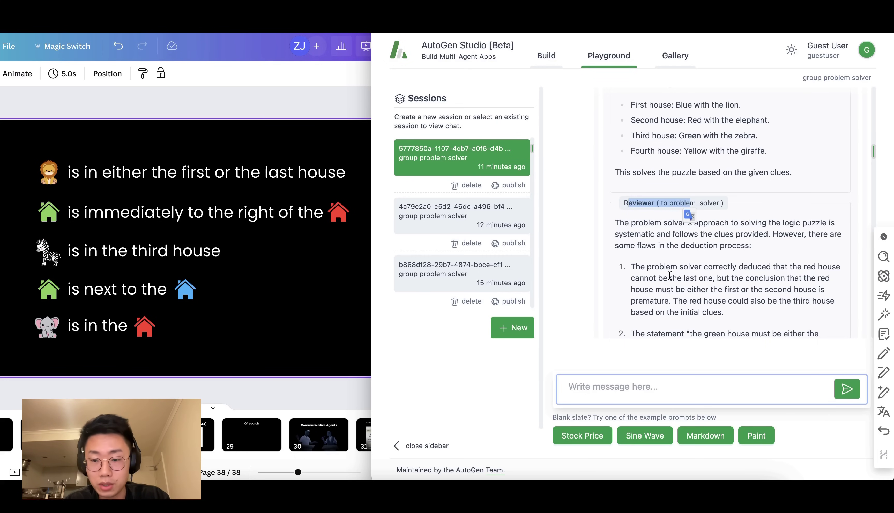
pyautogui.click(688, 212)
pyautogui.scroll(-3, 810, 144)
pyautogui.moveTo(809, 147); pyautogui.dragTo(758, 162)
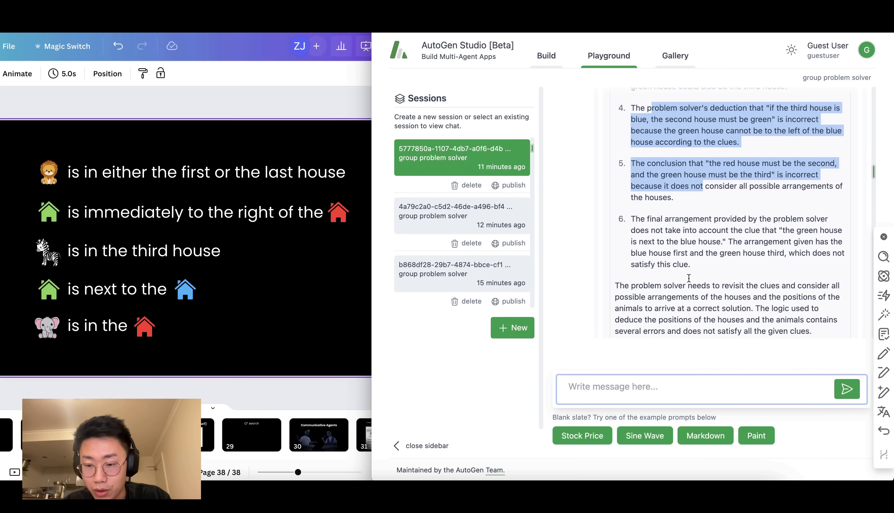
pyautogui.moveTo(646, 218); pyautogui.dragTo(717, 238)
pyautogui.scroll(-6, 717, 238)
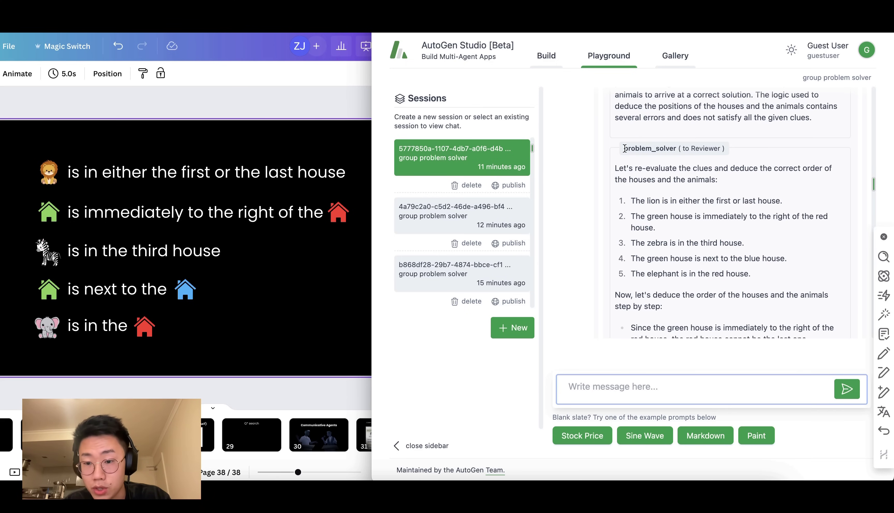
# - Read problem_solver's re-evaluated deductions and check the new final arrangement against each clue on the slide
pyautogui.scroll(-12, 635, 170)
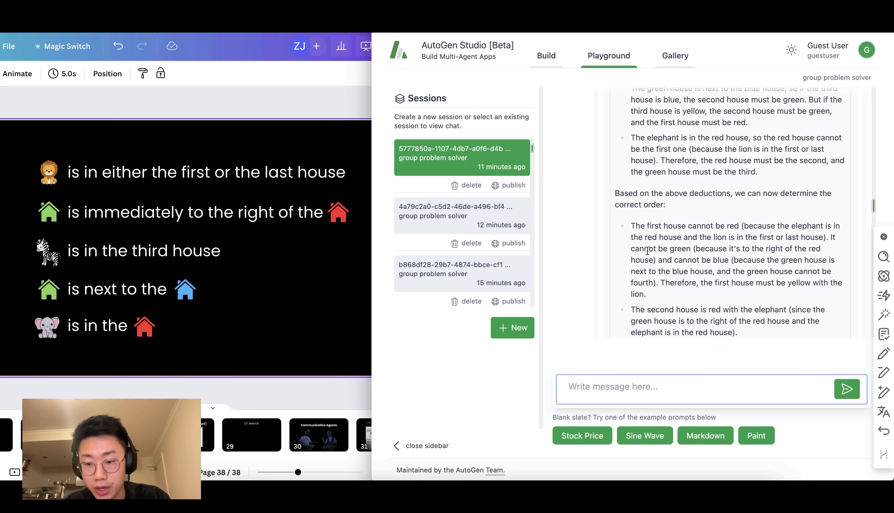
pyautogui.scroll(-1, 648, 251)
pyautogui.moveTo(631, 245); pyautogui.dragTo(757, 291)
pyautogui.click(435, 228)
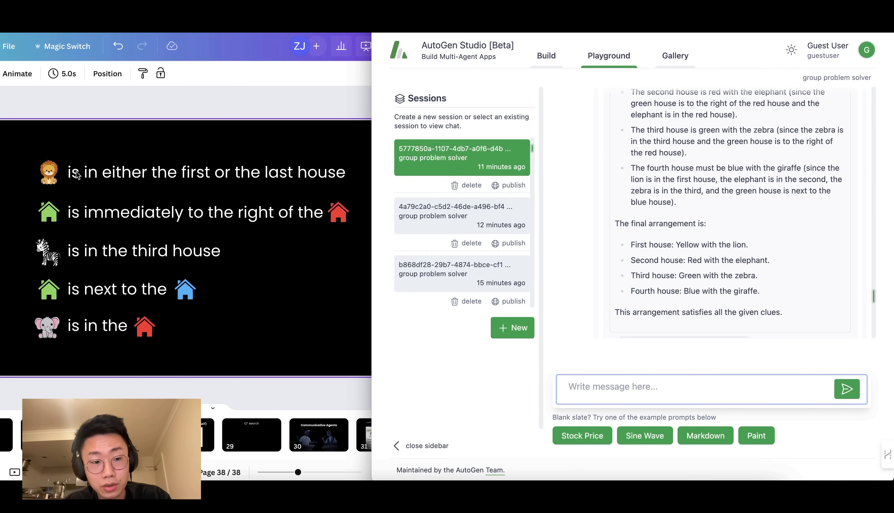
pyautogui.moveTo(632, 245); pyautogui.dragTo(689, 245)
pyautogui.moveTo(751, 273); pyautogui.dragTo(632, 262)
pyautogui.click(638, 257)
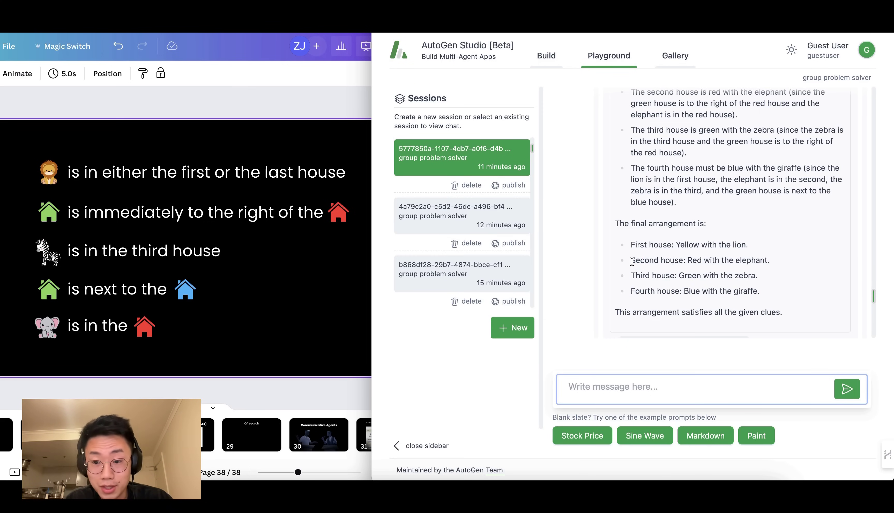